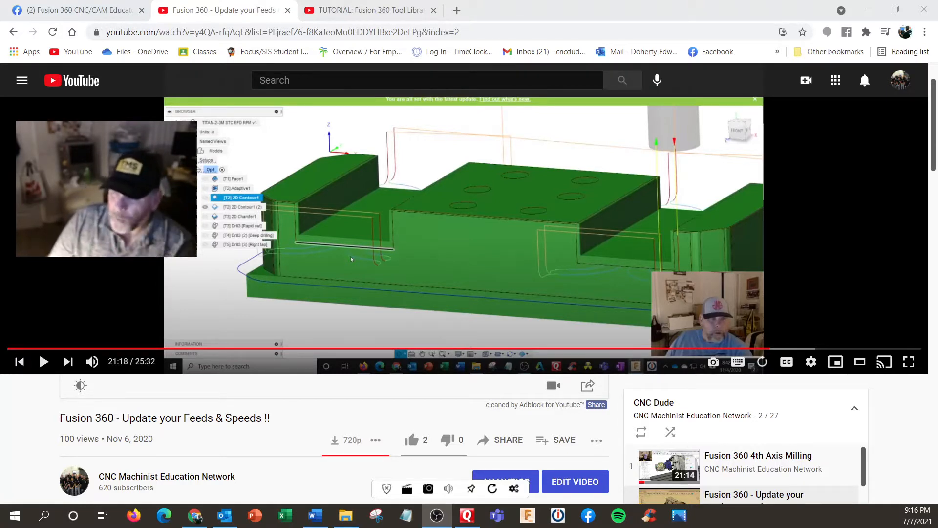
# Bring up the Fusion 360 Tool Library Improvements tutorial video page in the browser
pyautogui.click(350, 11)
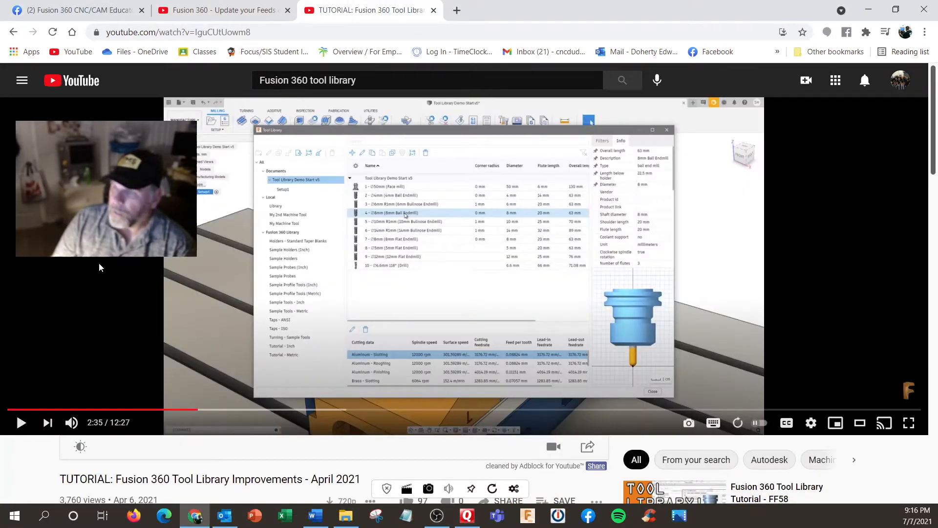
pyautogui.scroll(-3, 100, 267)
pyautogui.scroll(3, 99, 267)
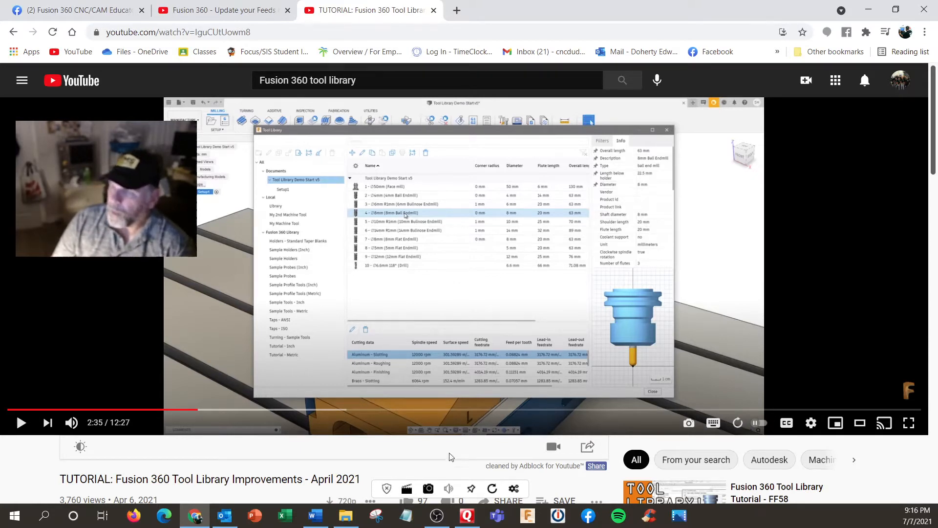
# Launch Fusion 360 and bring its window with the untitled design to the front
pyautogui.click(527, 515)
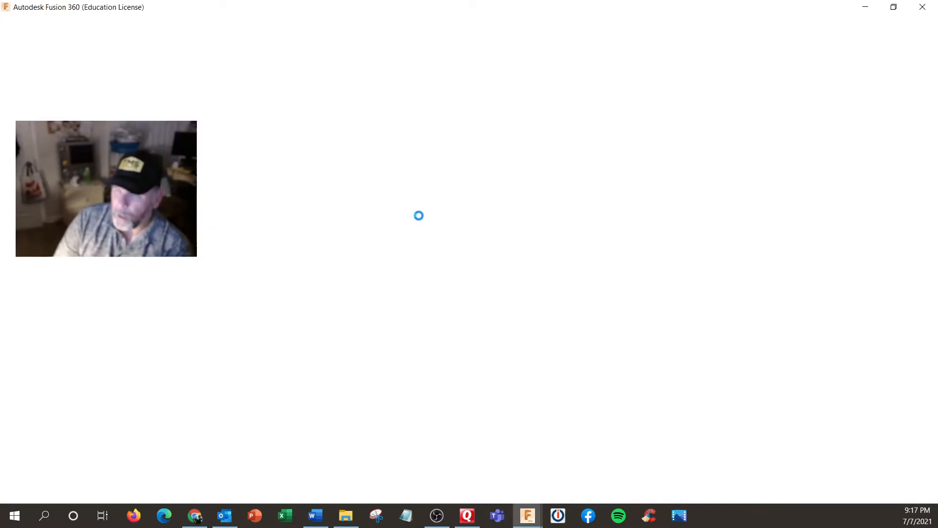
pyautogui.click(195, 515)
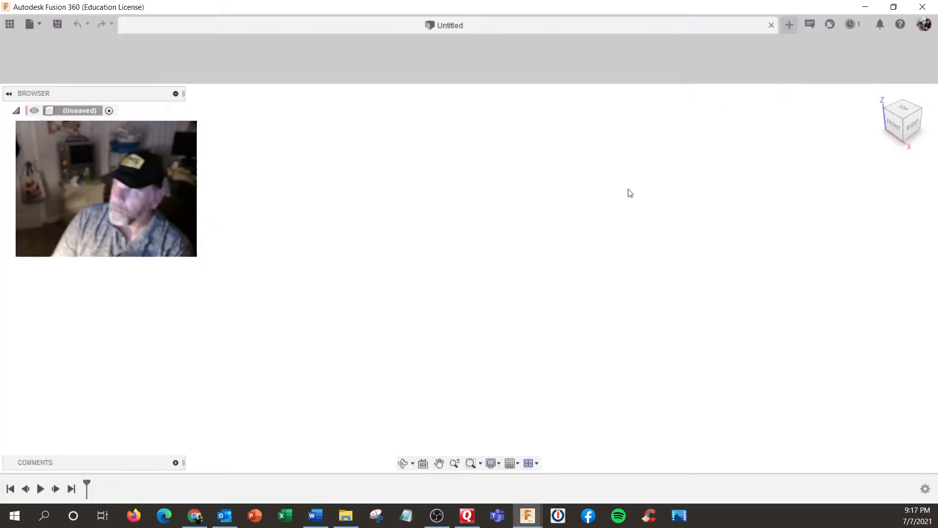
pyautogui.click(194, 515)
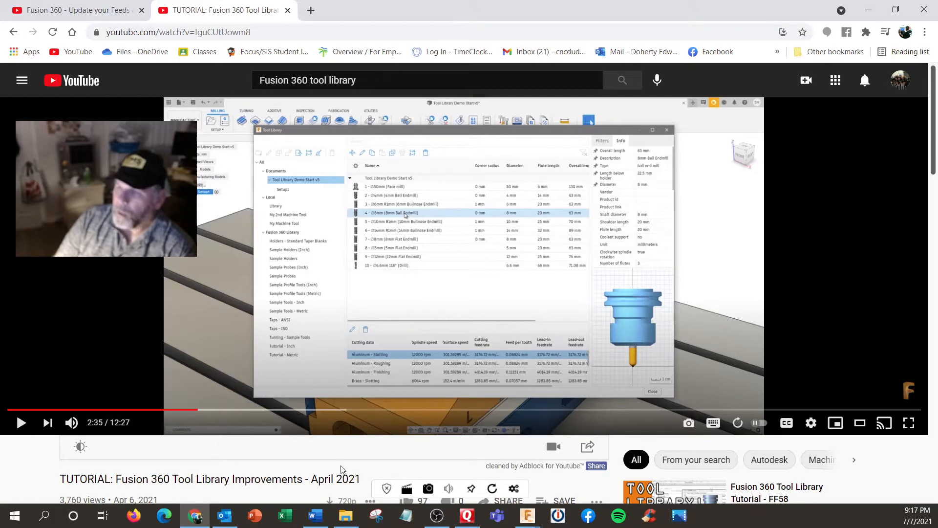
pyautogui.click(529, 515)
pyautogui.click(556, 469)
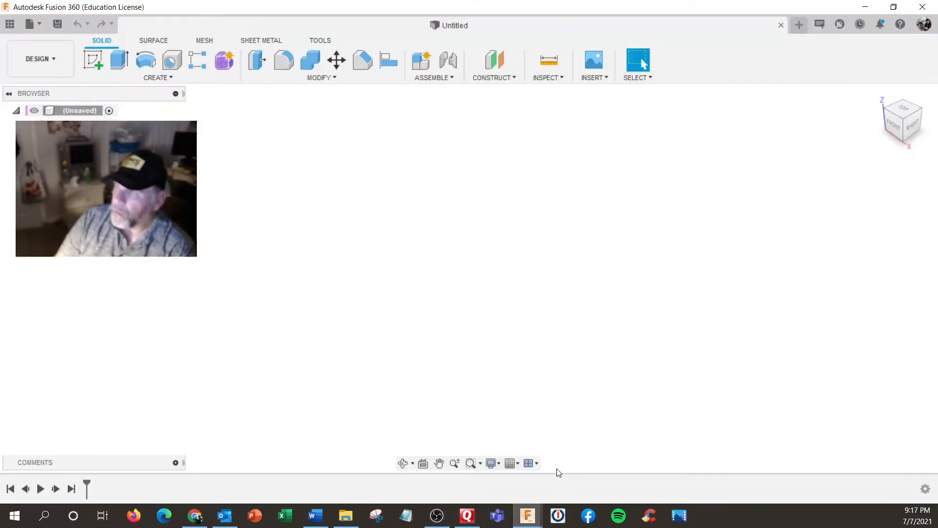
# Open the Titan 1M 2019 Setup sample design from STC Titans of CNC > Titan of CNC > Titan Mill > 1M
pyautogui.click(10, 26)
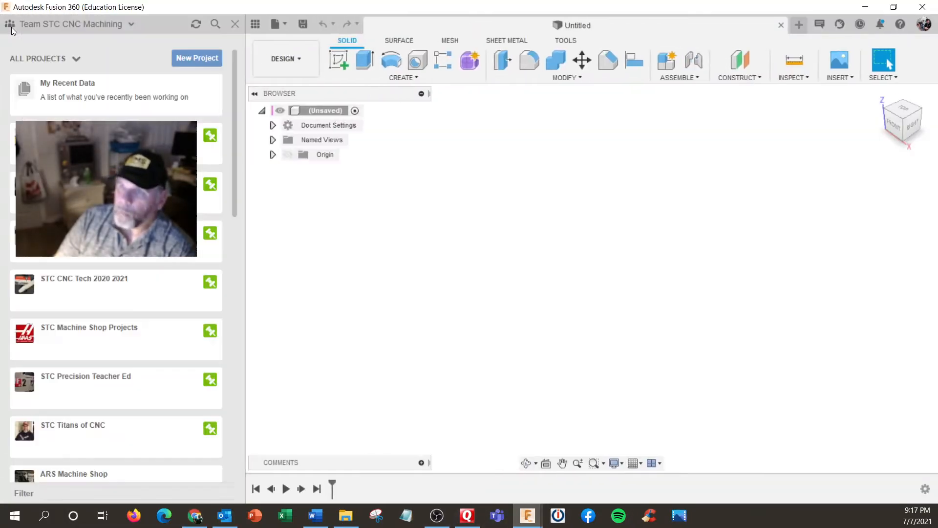
pyautogui.click(140, 429)
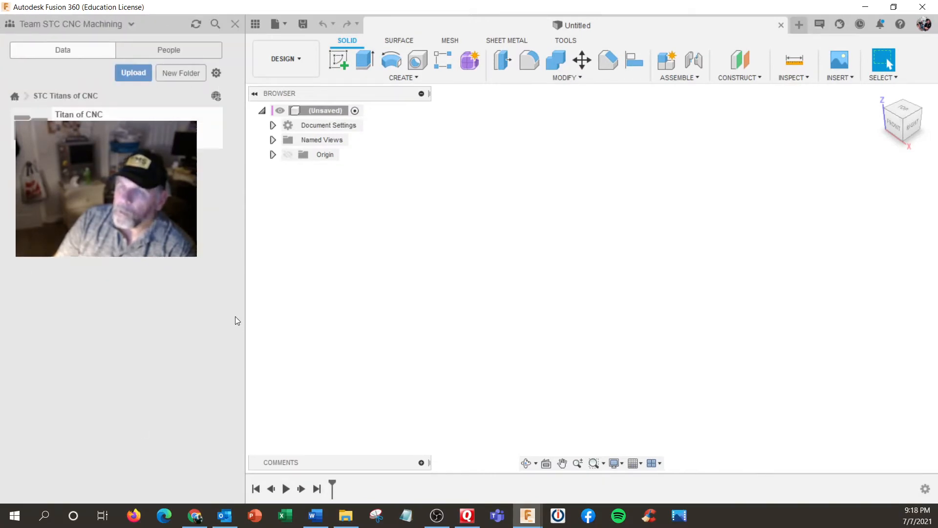
pyautogui.click(73, 117)
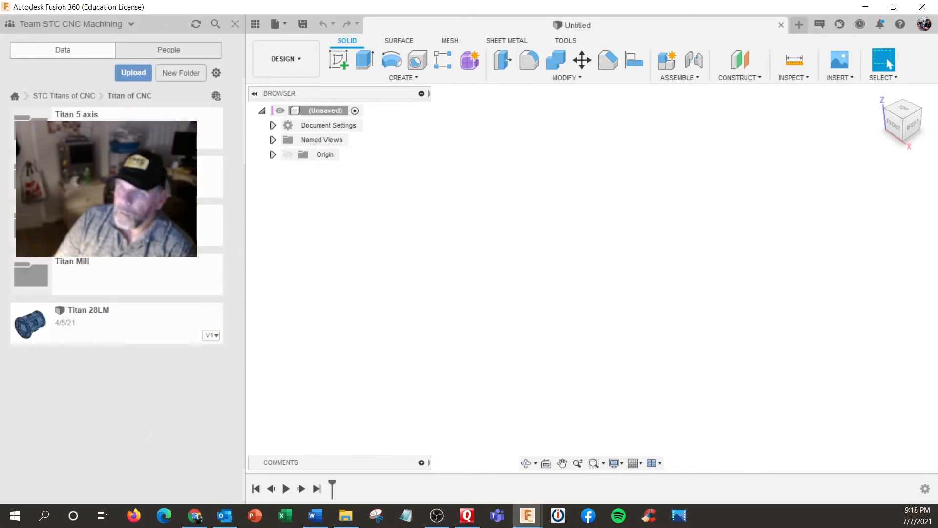
pyautogui.click(115, 273)
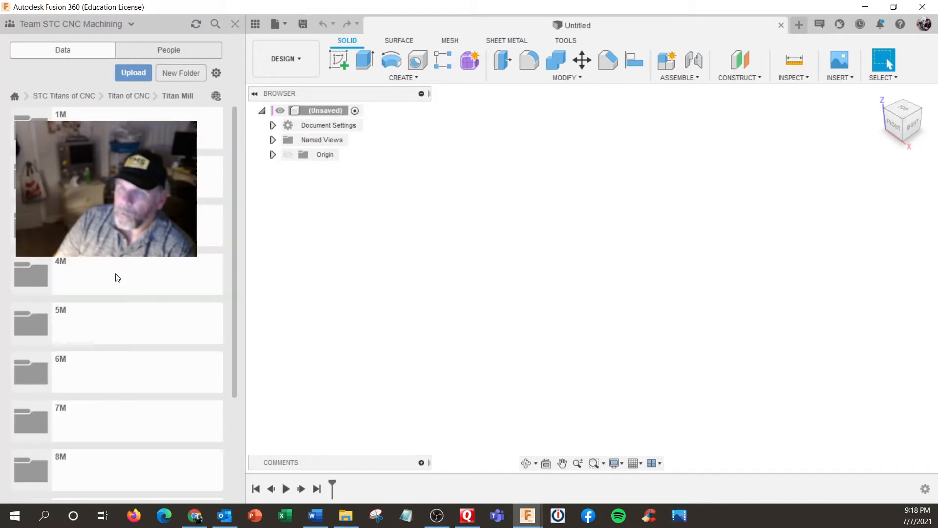
pyautogui.click(115, 274)
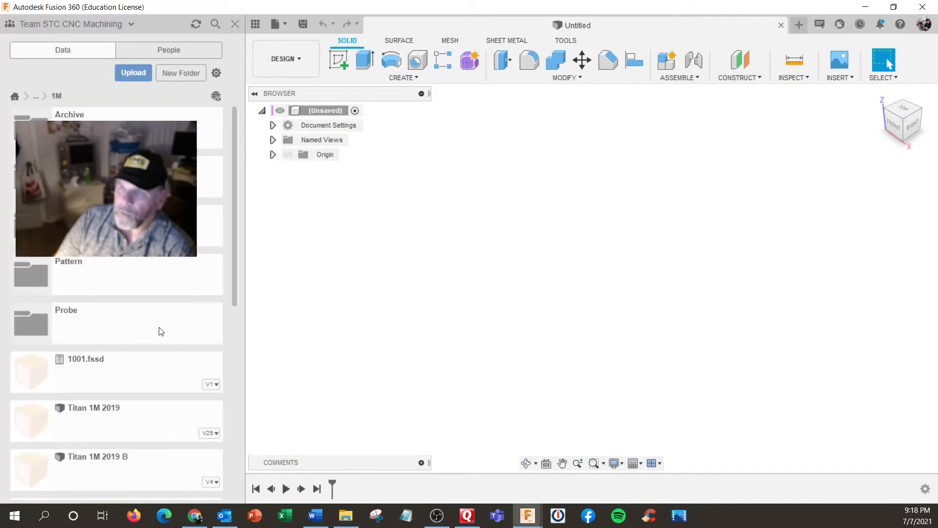
pyautogui.scroll(-3, 161, 329)
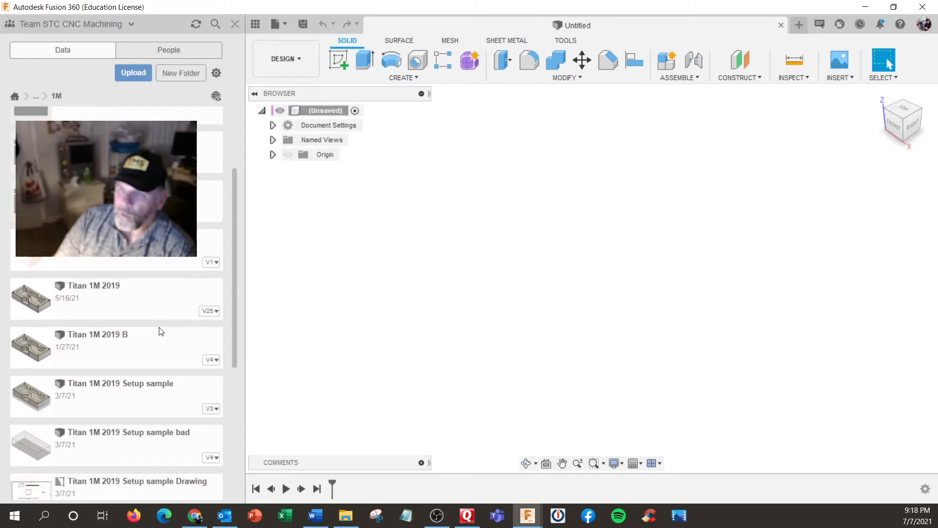
pyautogui.scroll(-1, 160, 331)
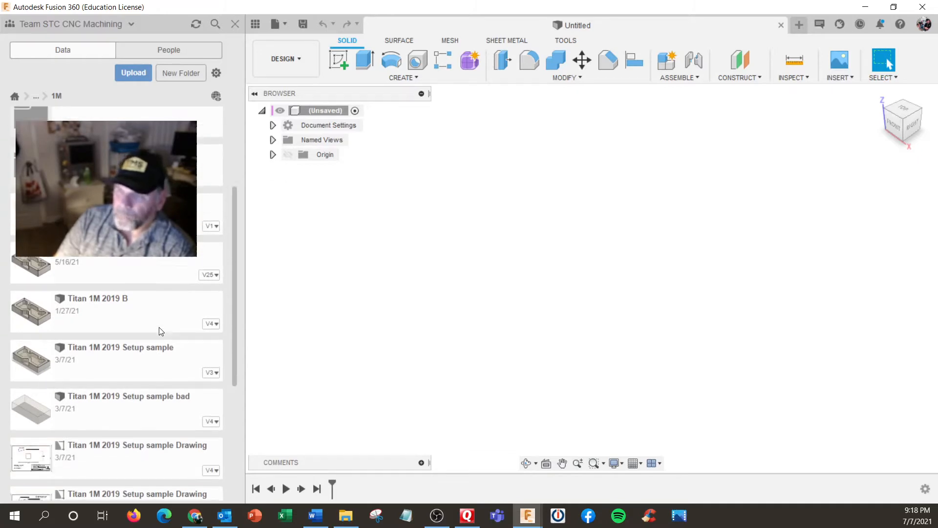
pyautogui.doubleClick(140, 332)
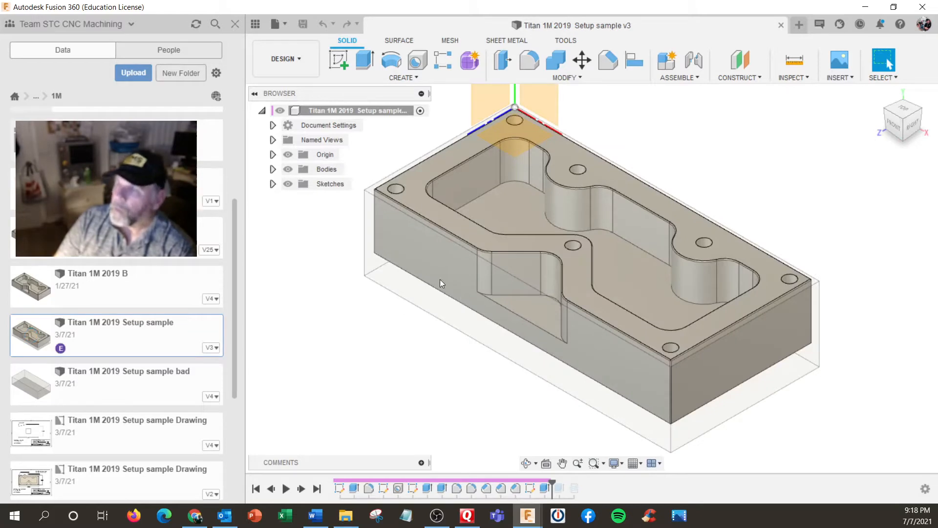
# Switch the opened design to the Manufacture workspace
pyautogui.click(304, 56)
pyautogui.moveTo(305, 220)
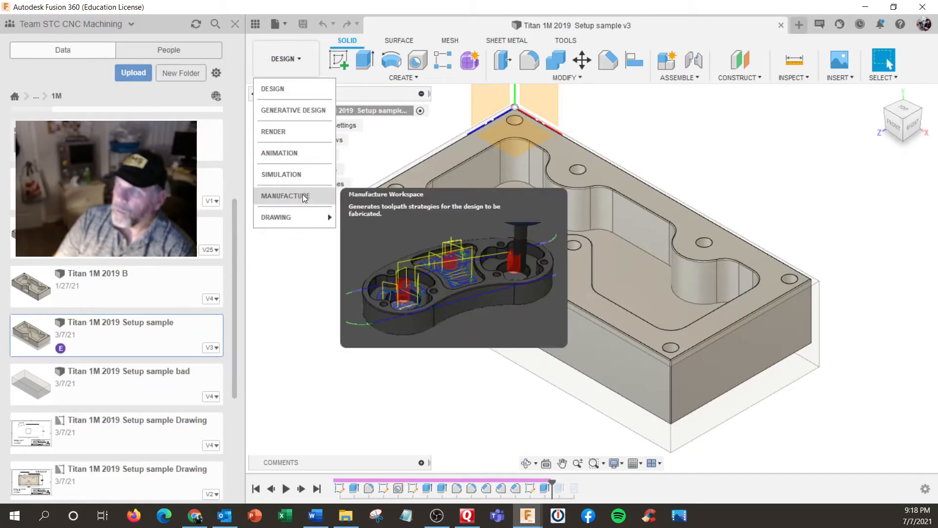
pyautogui.click(303, 196)
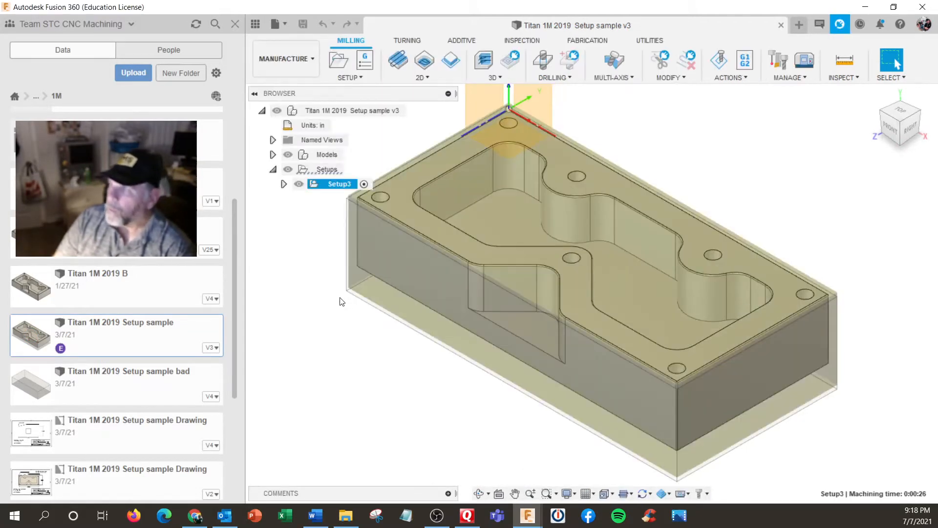
# Expand Setup3 and show the toolpath of its Face5 operation on the part
pyautogui.click(283, 184)
pyautogui.click(284, 184)
pyautogui.click(284, 184)
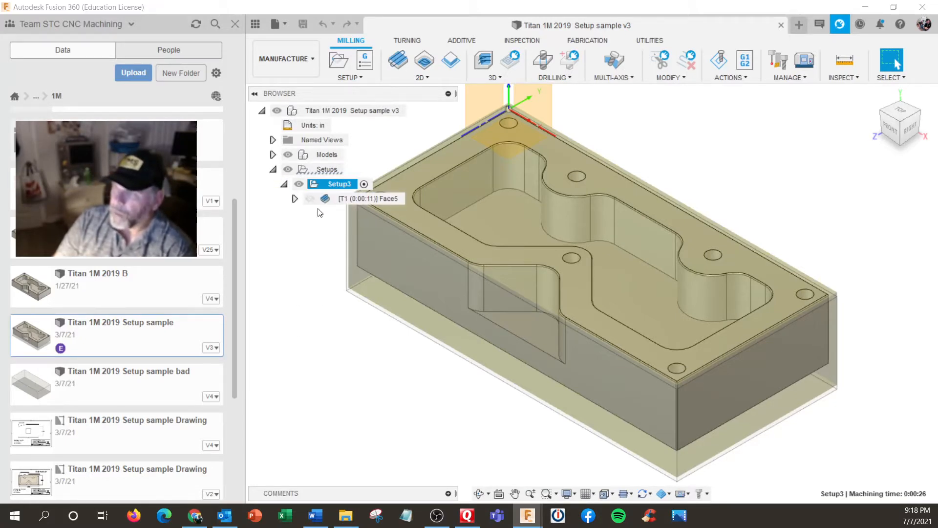
pyautogui.click(310, 198)
pyautogui.scroll(1, 360, 341)
pyautogui.scroll(-3, 360, 341)
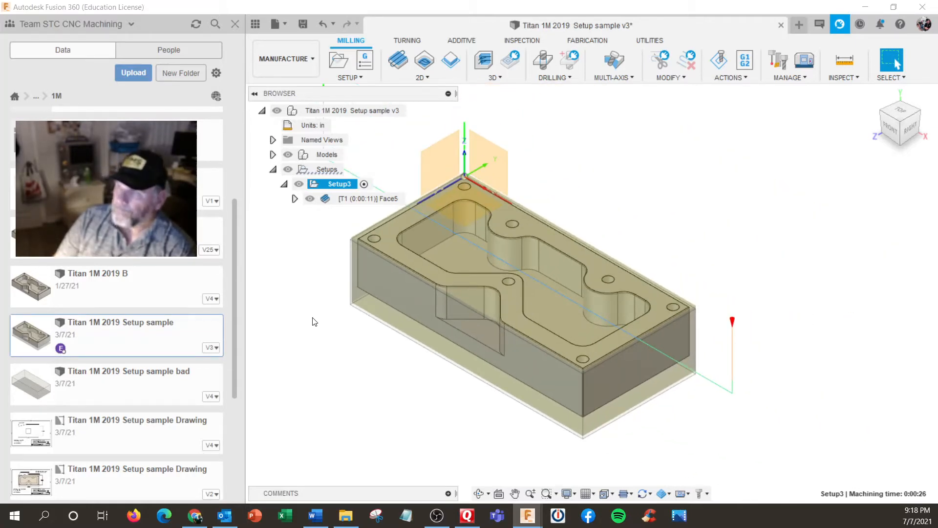
# Try a 3D Adaptive Clearing with the STC 3/8" 3 FL END MILL from the local STC Titan BB Tools library, and review its passes
pyautogui.click(496, 79)
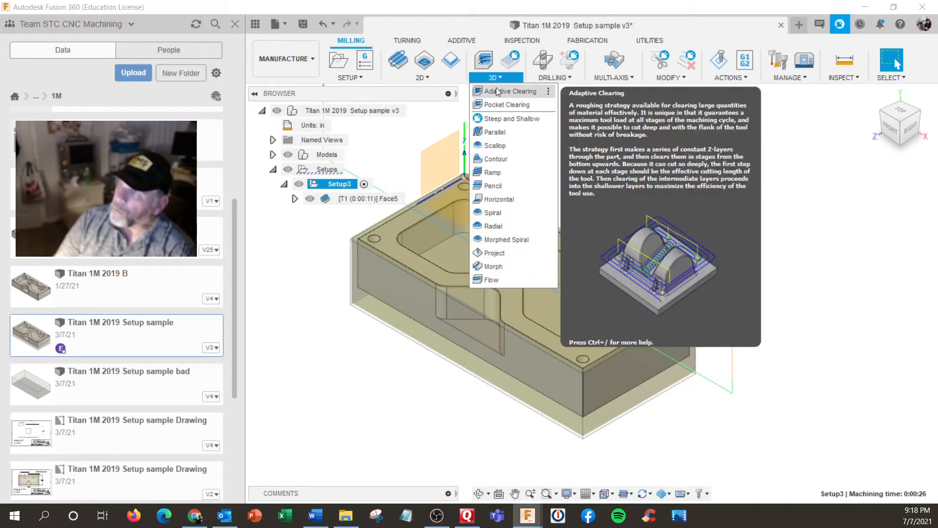
pyautogui.click(496, 89)
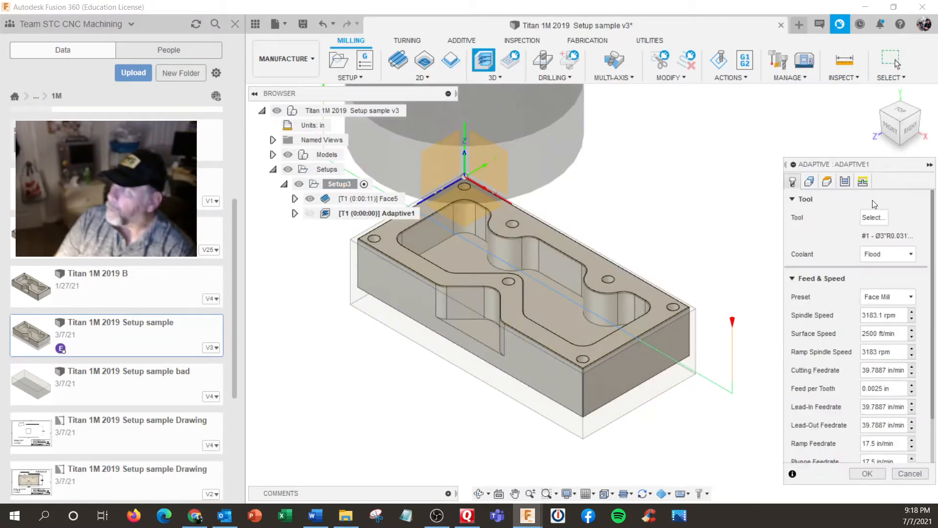
pyautogui.click(872, 220)
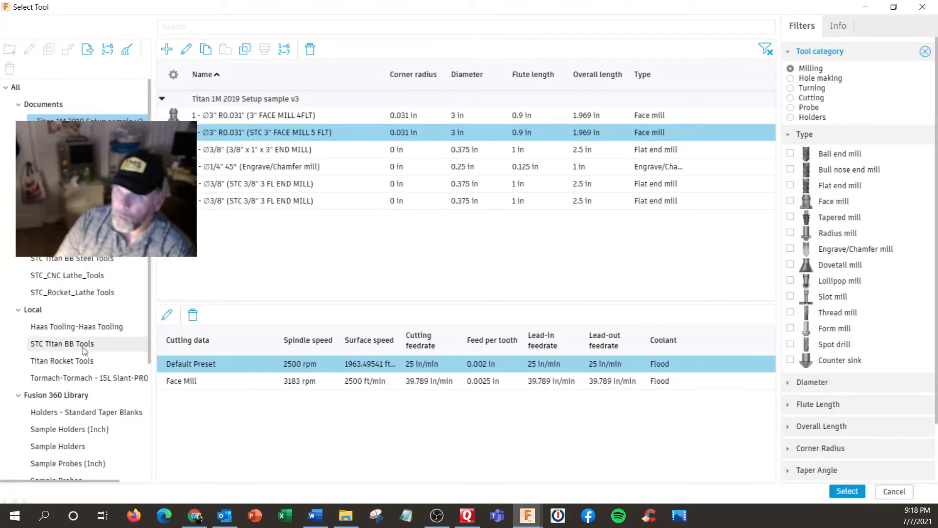
pyautogui.click(62, 343)
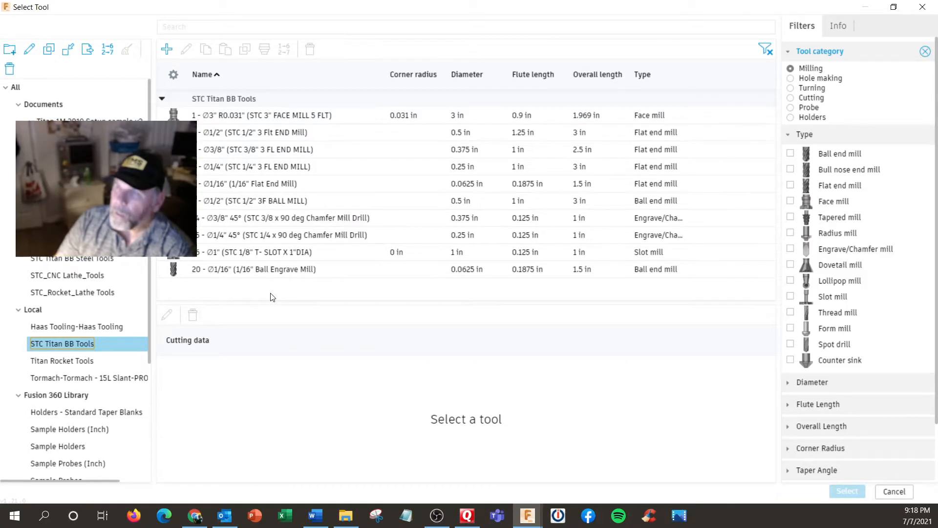
pyautogui.click(263, 148)
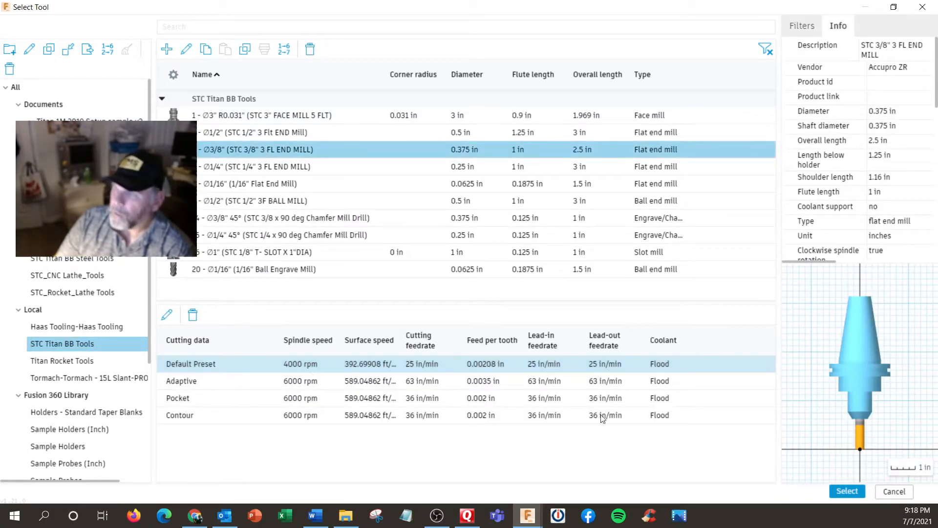
pyautogui.click(836, 488)
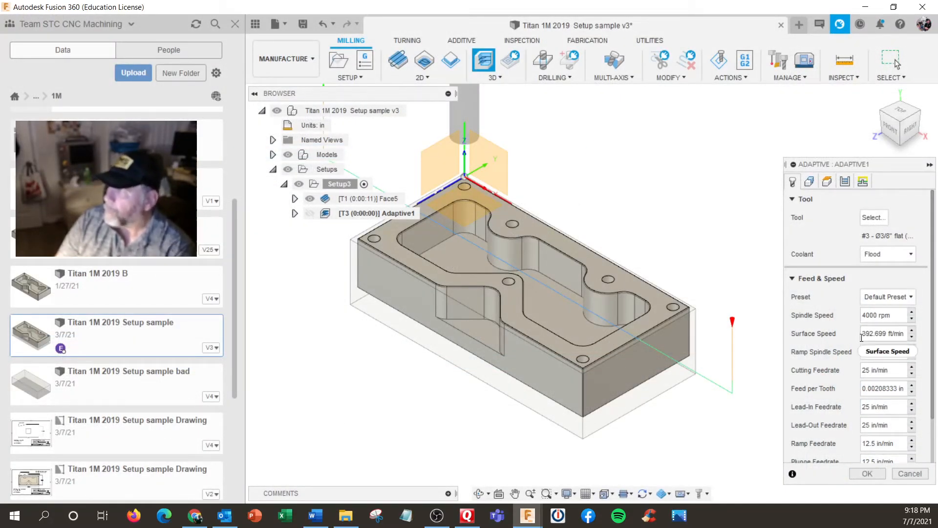
pyautogui.click(845, 185)
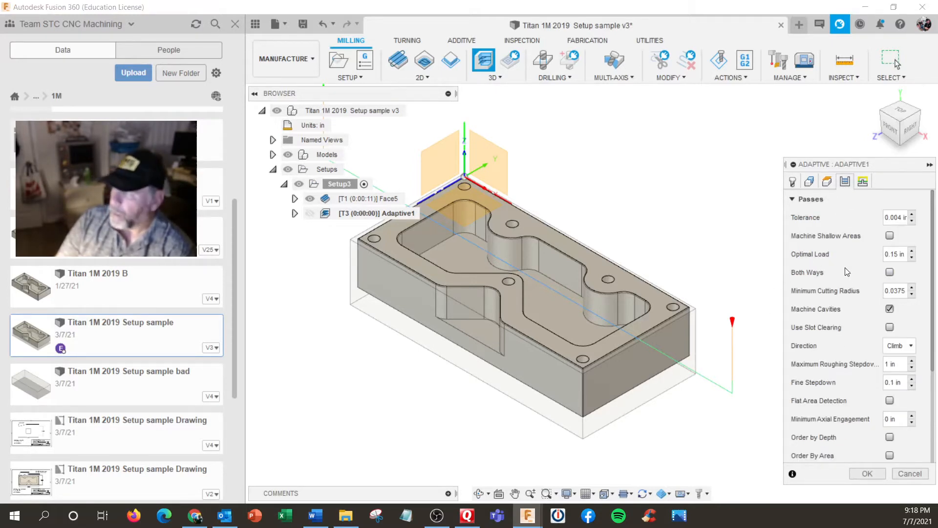
pyautogui.click(910, 474)
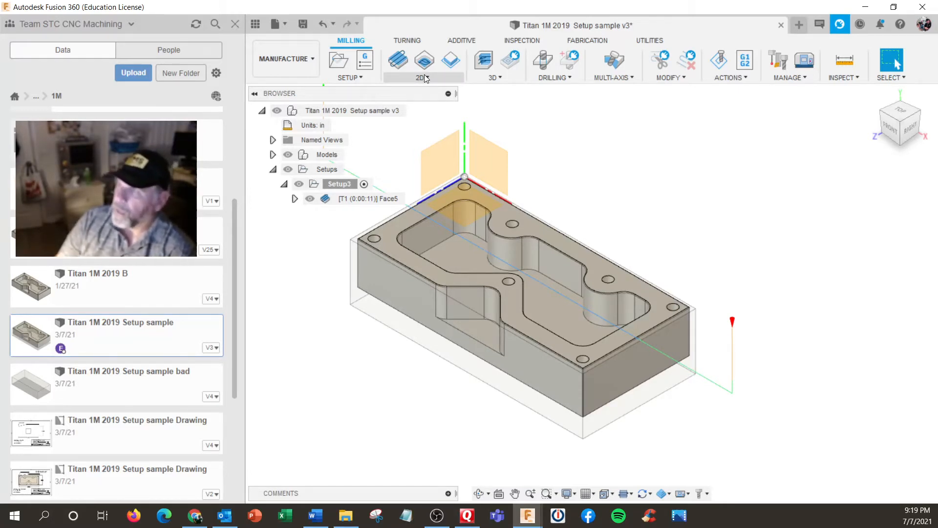
# Start a 3D Adaptive Clearing operation and filter the local Haas Tooling library to flat end mills for its tool
pyautogui.click(492, 77)
pyautogui.click(497, 101)
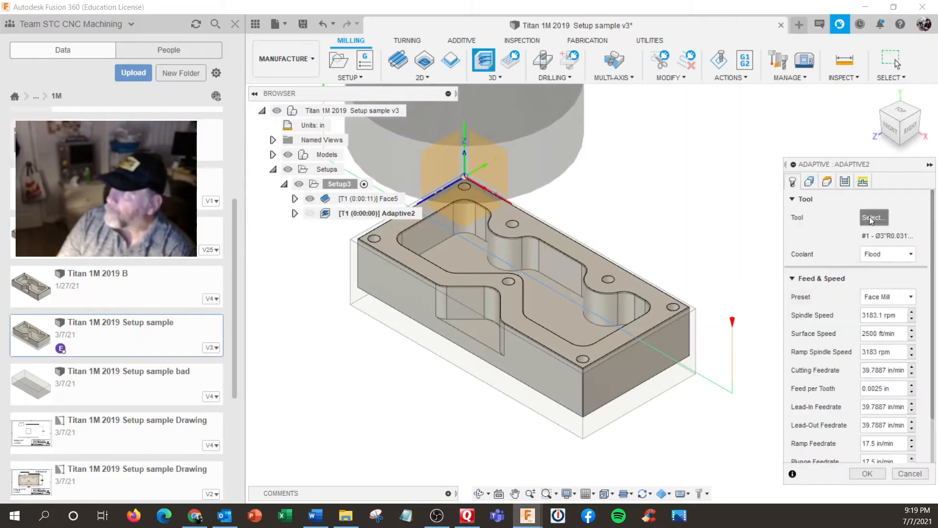
pyautogui.click(870, 218)
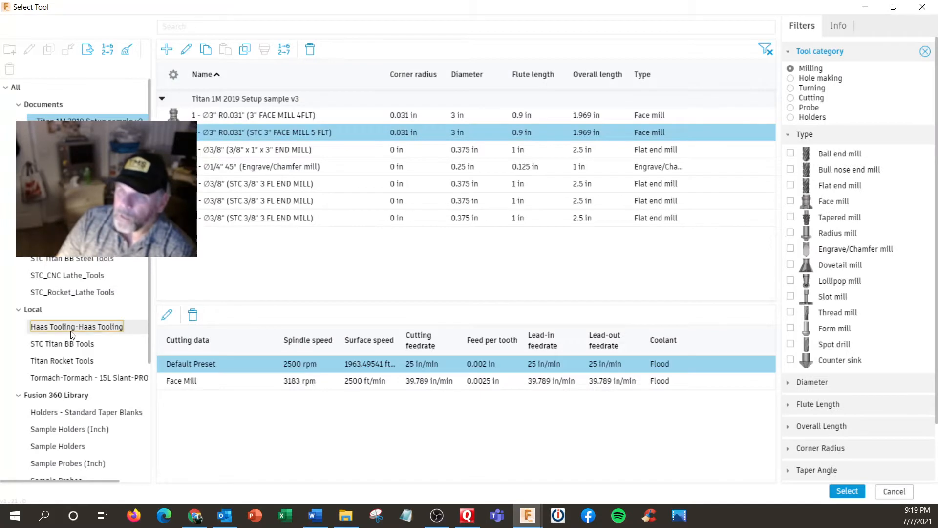
pyautogui.click(72, 331)
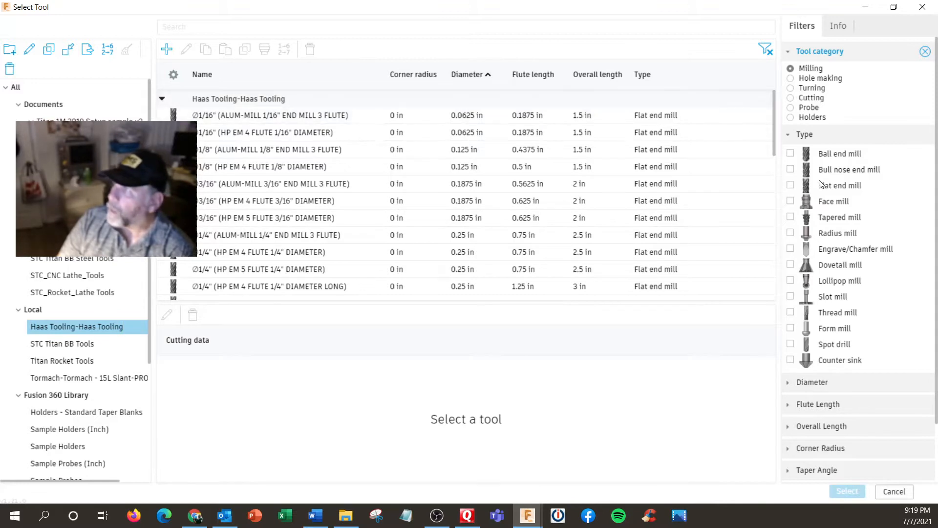
pyautogui.click(790, 185)
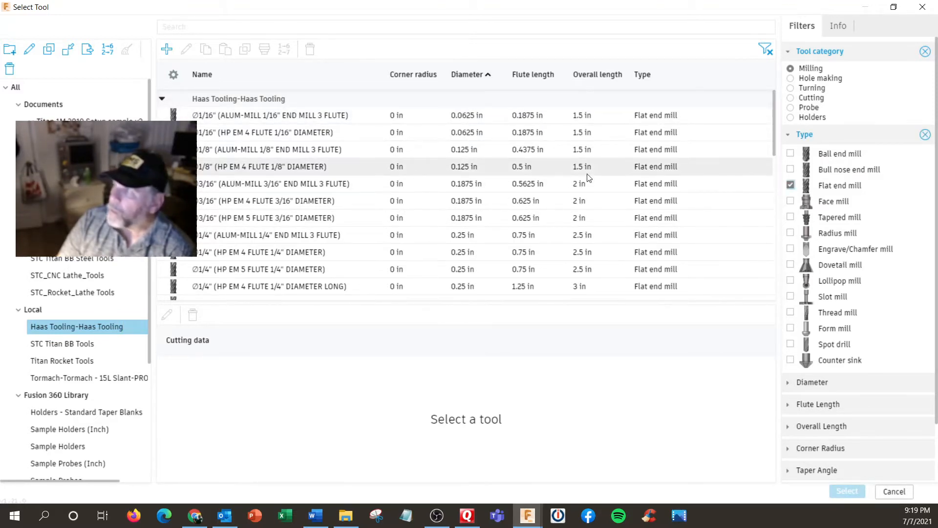
# Highlight the ALUM-MILL 3/8" END MILL 3 FLUTE in the Haas library and examine its cutting data presets
pyautogui.scroll(-2, 467, 196)
pyautogui.scroll(-2, 464, 195)
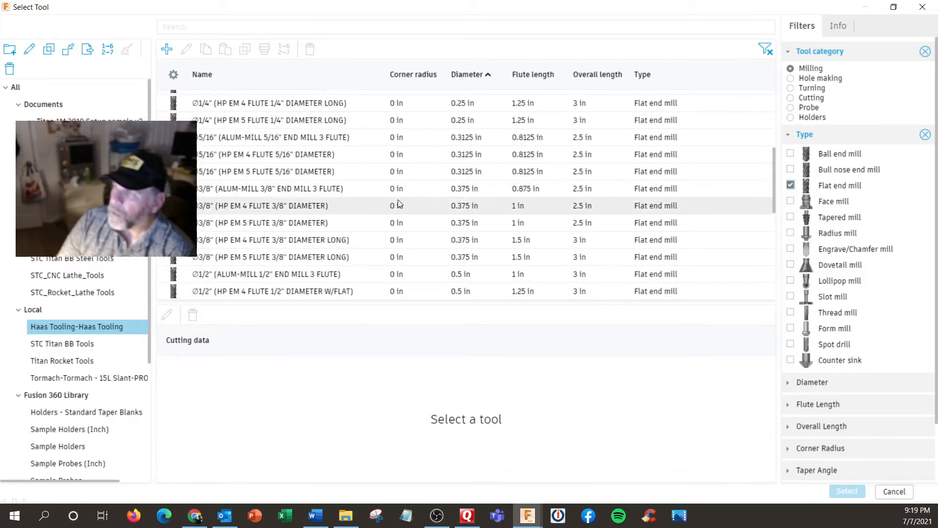
pyautogui.click(256, 192)
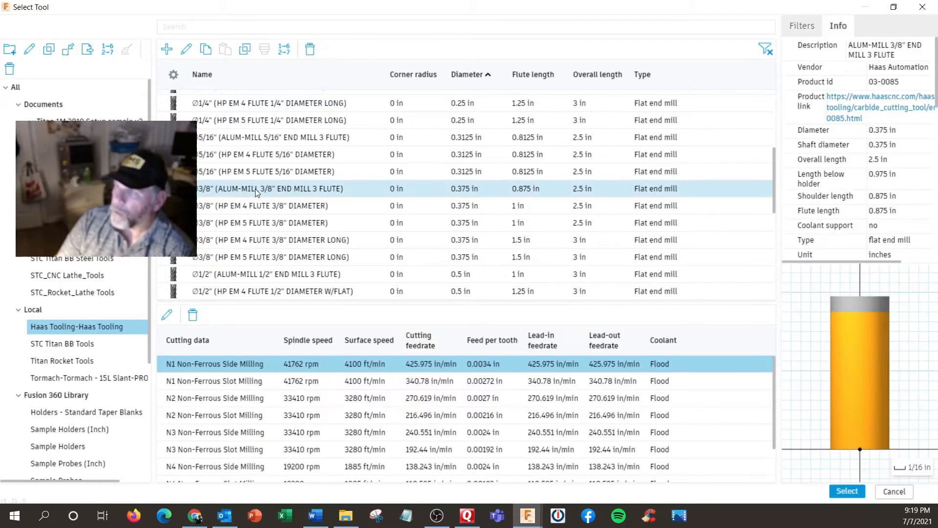
pyautogui.scroll(-1, 267, 435)
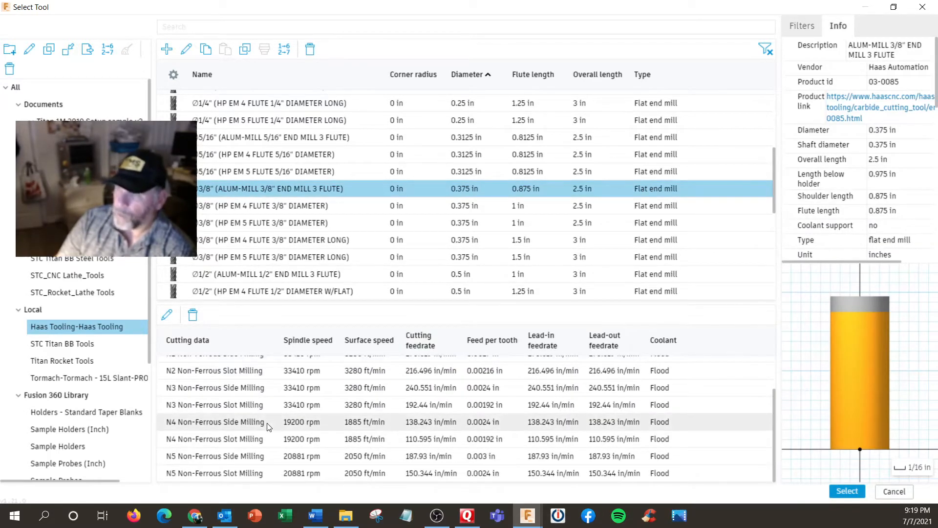
pyautogui.scroll(1, 268, 427)
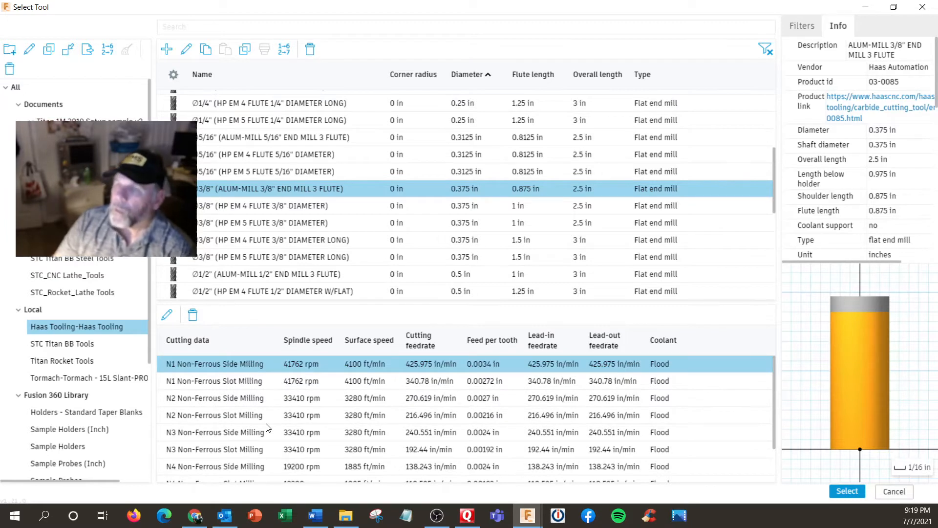
pyautogui.scroll(-1, 268, 428)
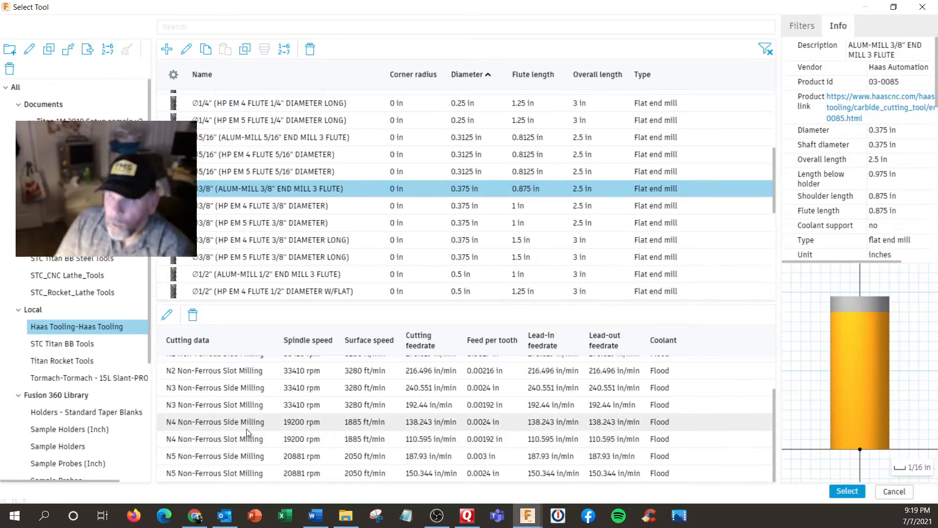
# Try the 3/8" ALUM-MILL end mill with the N2 Non-Ferrous Side Milling preset in the adaptive operation, and discard the operation
pyautogui.scroll(1, 246, 428)
pyautogui.scroll(1, 246, 429)
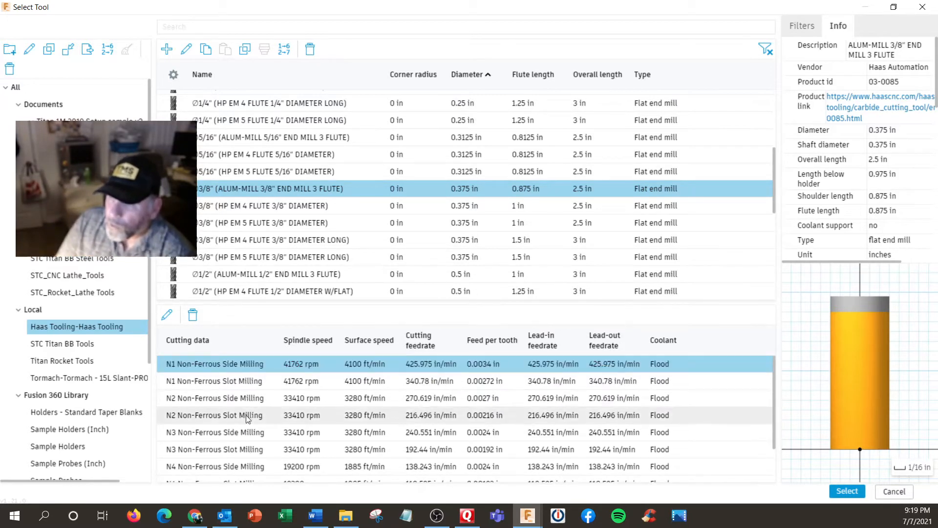
pyautogui.click(252, 397)
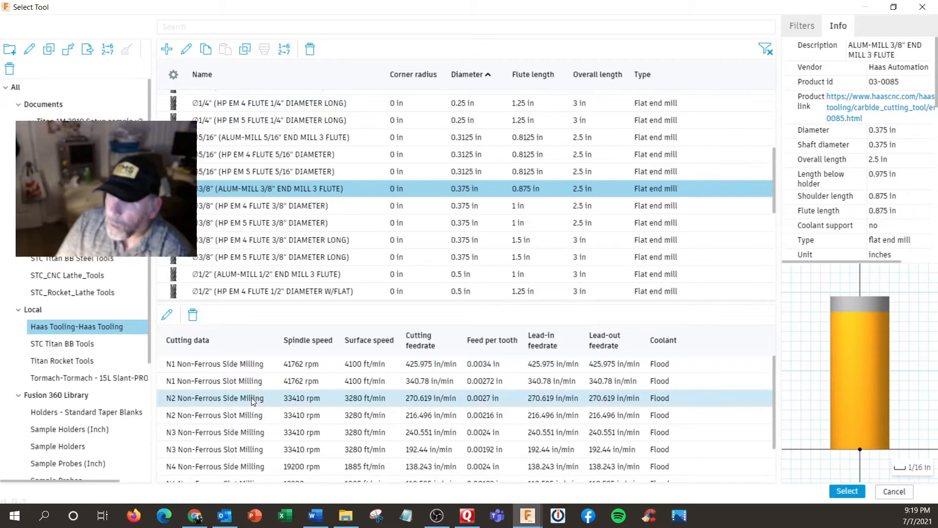
pyautogui.click(850, 493)
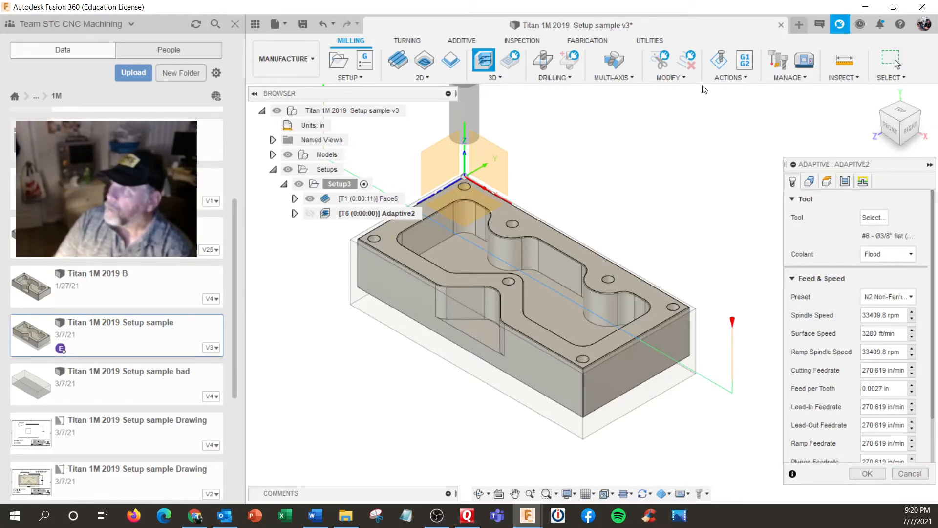
pyautogui.click(904, 476)
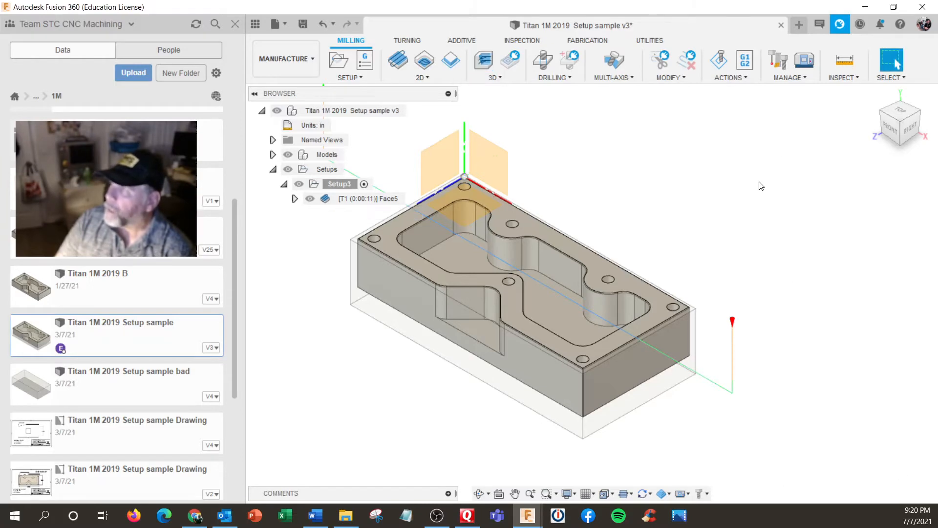
# Open the ALUM-MILL 3/8" END MILL 3 FLUTE from the local Haas Tooling library for editing in the tool library manager
pyautogui.click(778, 59)
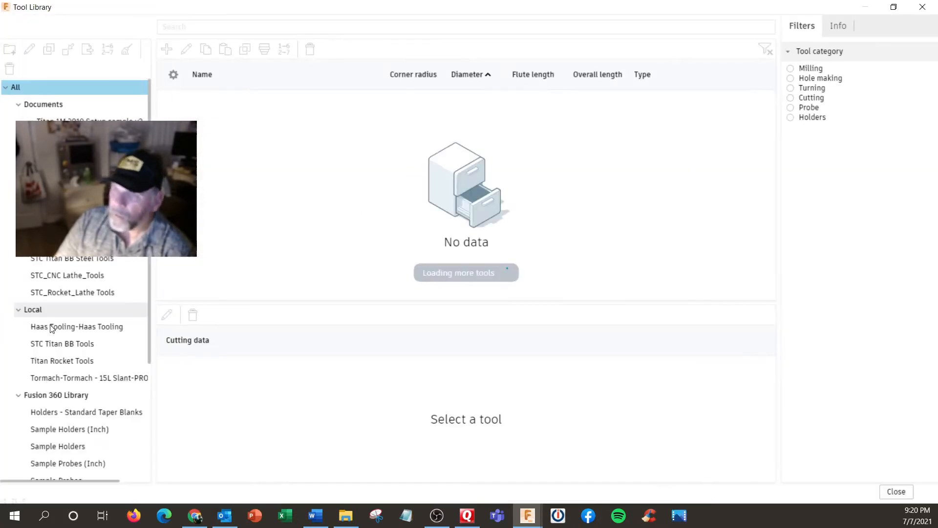
pyautogui.click(72, 325)
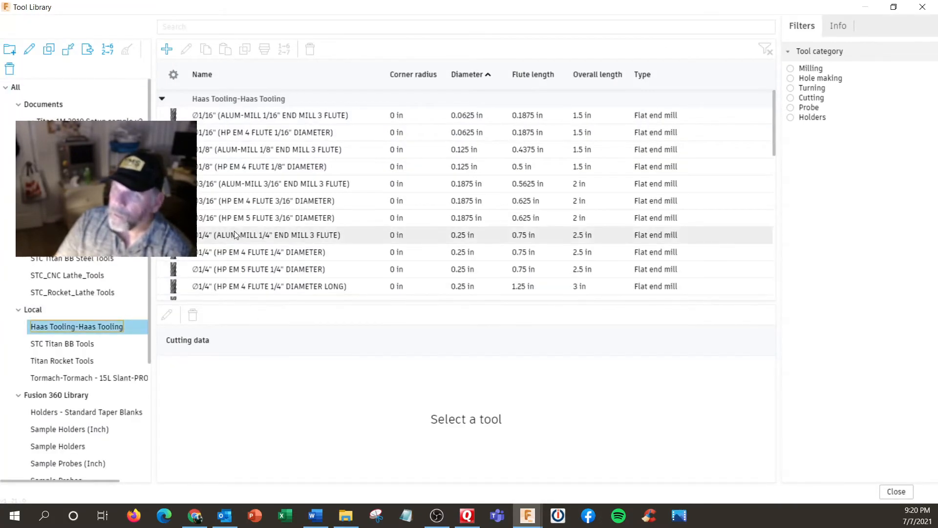
pyautogui.scroll(-3, 231, 241)
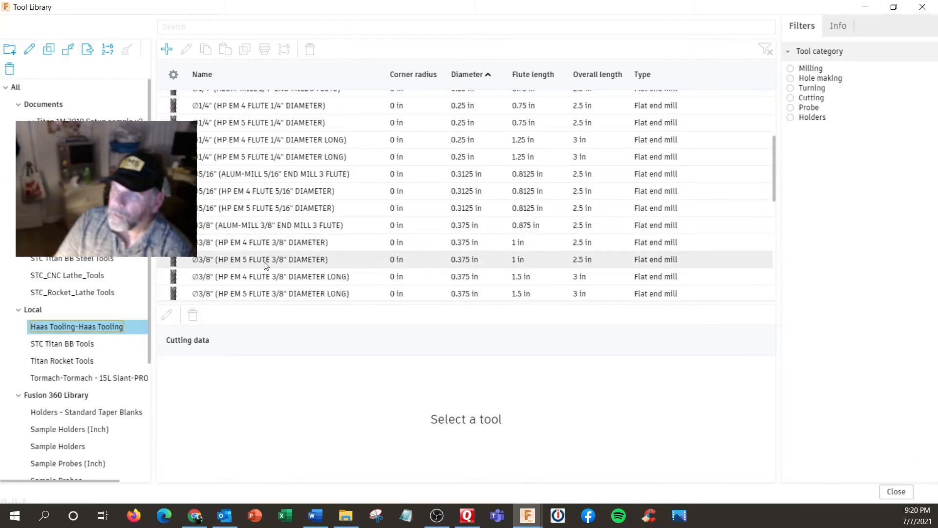
pyautogui.click(271, 228)
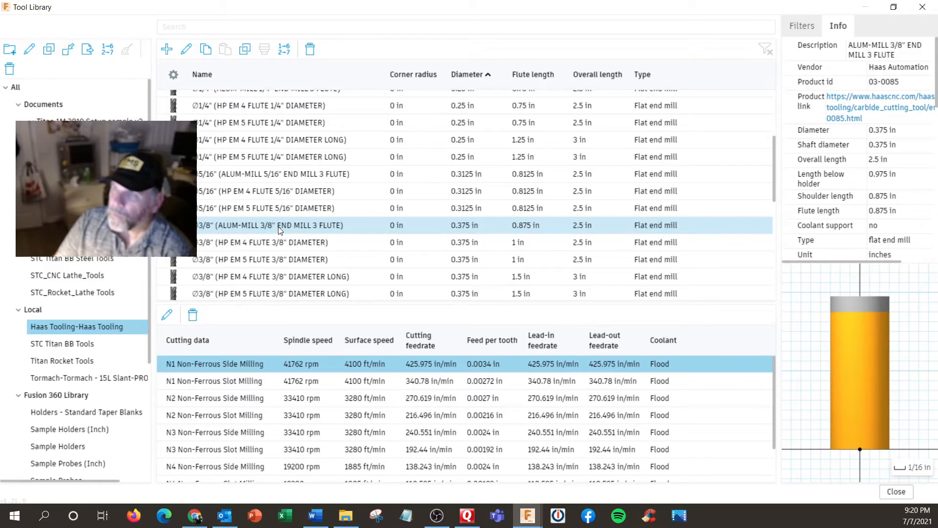
pyautogui.doubleClick(280, 230)
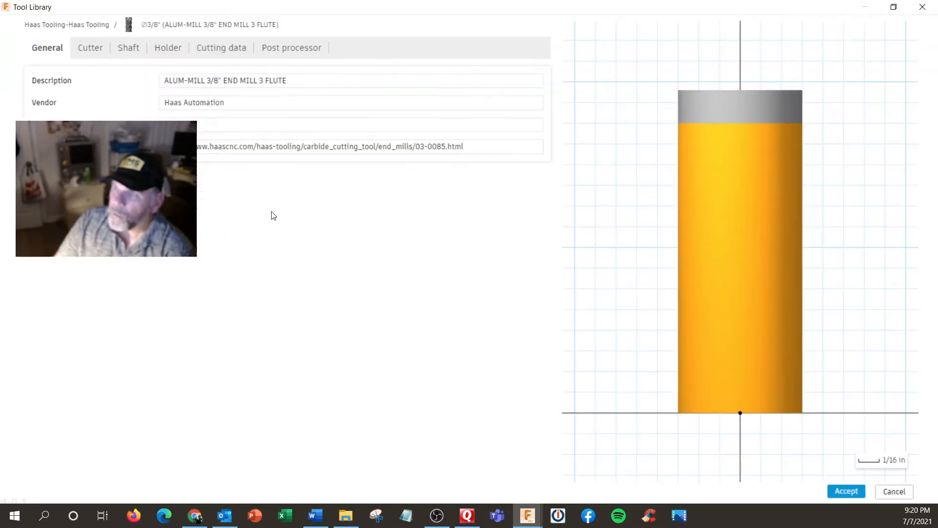
# Review the end mill's cutter dimensions, including its length below holder, and its shaft and holder definitions
pyautogui.click(91, 51)
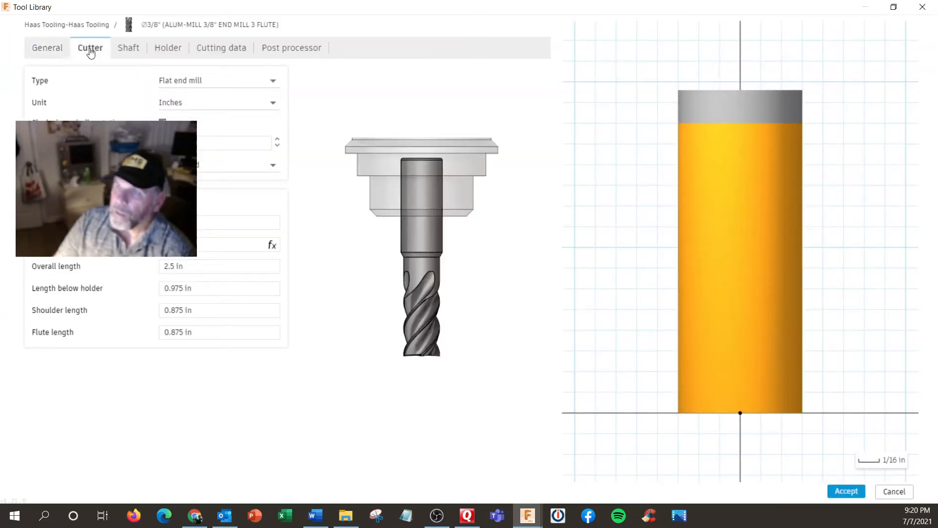
pyautogui.click(201, 289)
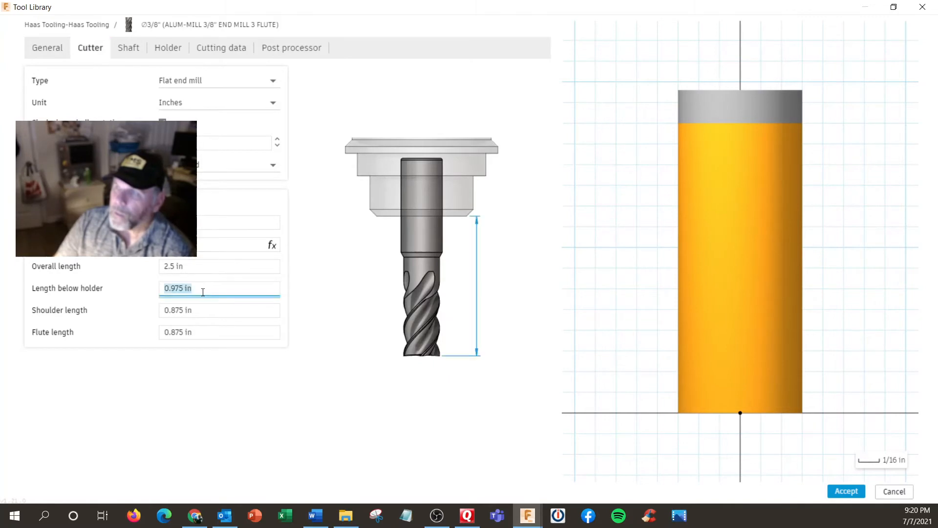
pyautogui.click(128, 47)
pyautogui.click(167, 48)
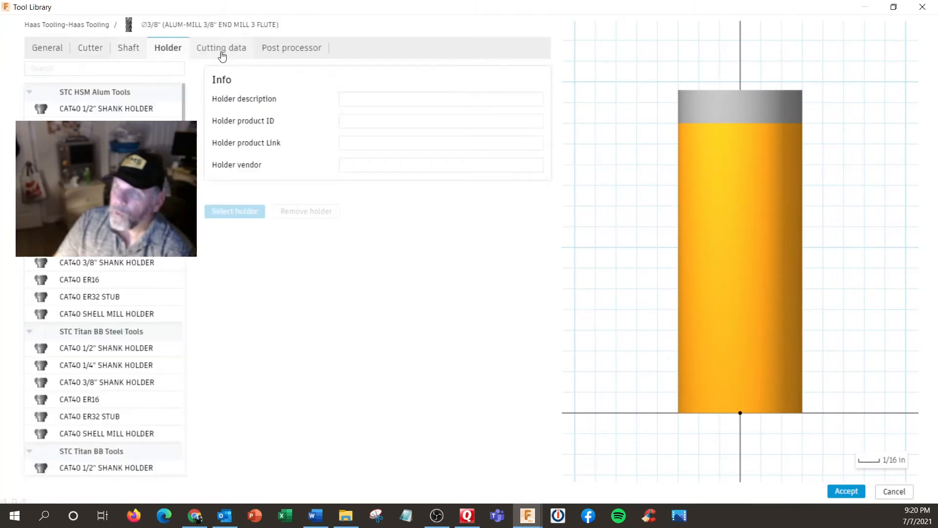
# Inspect the feedrates and surface speed of the end mill's N1 Non-Ferrous Side Milling cutting data, and close the tool library
pyautogui.click(221, 47)
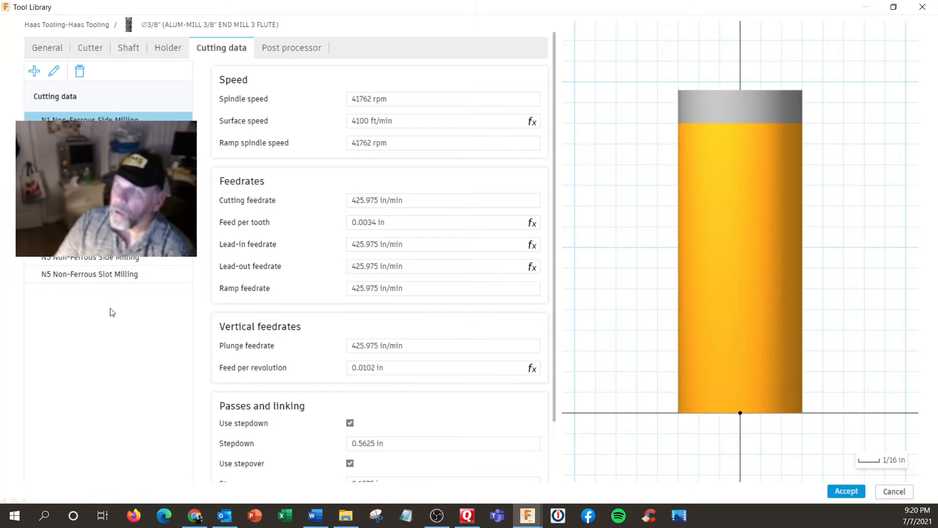
pyautogui.click(518, 225)
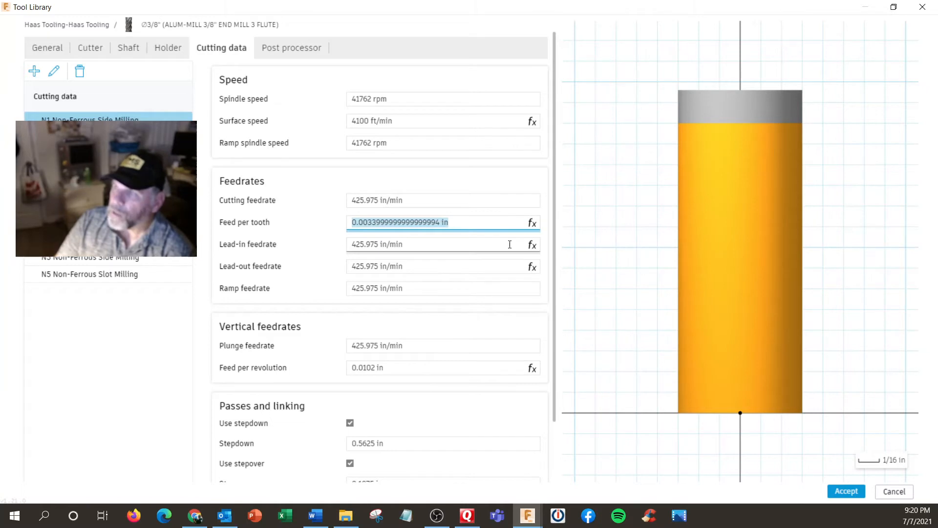
pyautogui.click(510, 244)
pyautogui.click(492, 266)
pyautogui.click(470, 122)
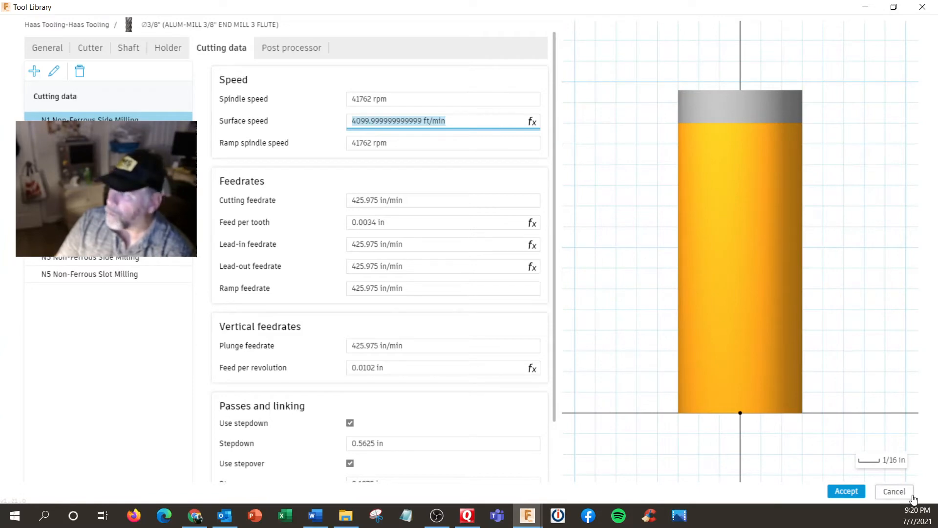
pyautogui.click(859, 488)
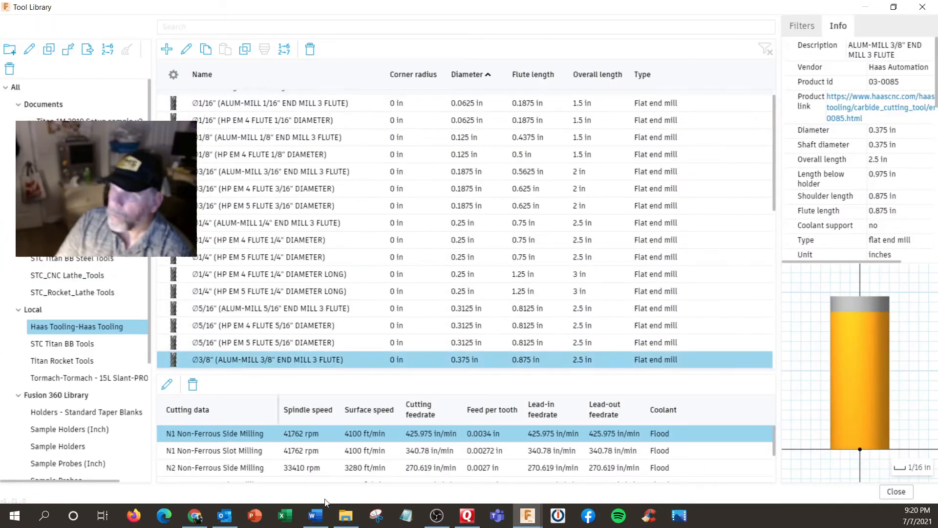
pyautogui.click(922, 7)
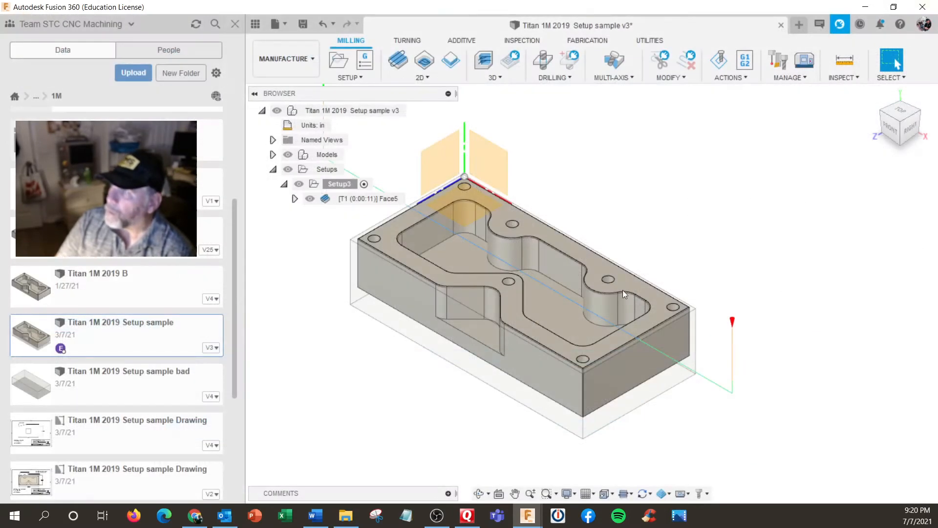
# Start a 3D Adaptive Clearing with the Haas ALUM-MILL 3/8" END MILL 3 FLUTE and its N2 Non-Ferrous Side Milling preset
pyautogui.click(495, 77)
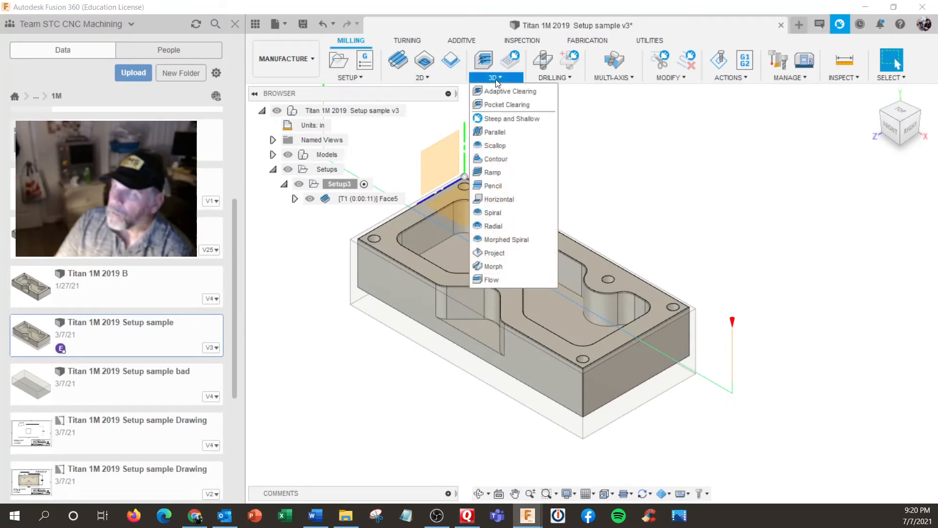
pyautogui.click(495, 93)
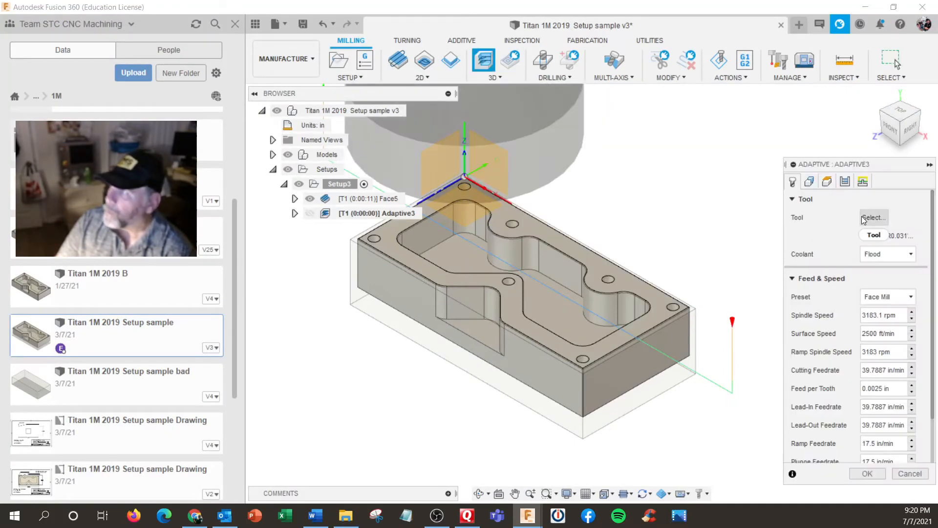
pyautogui.click(868, 218)
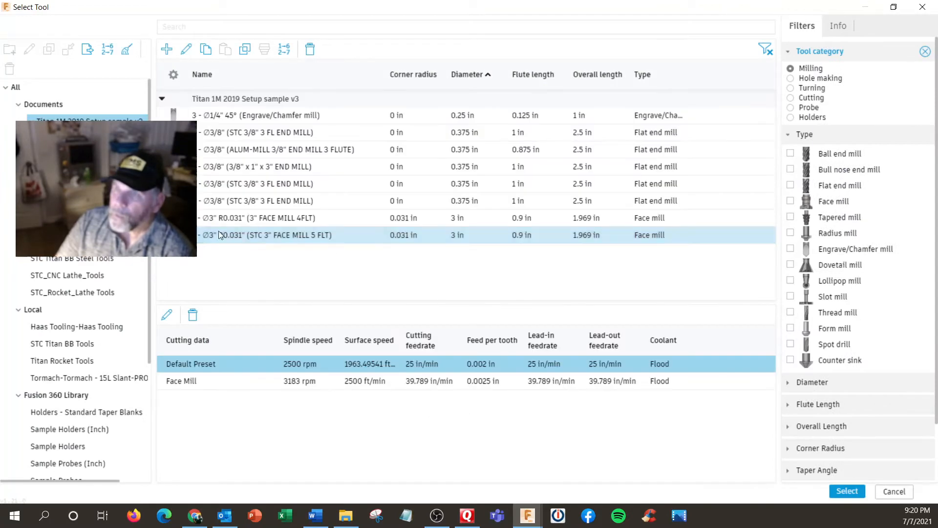
pyautogui.click(76, 327)
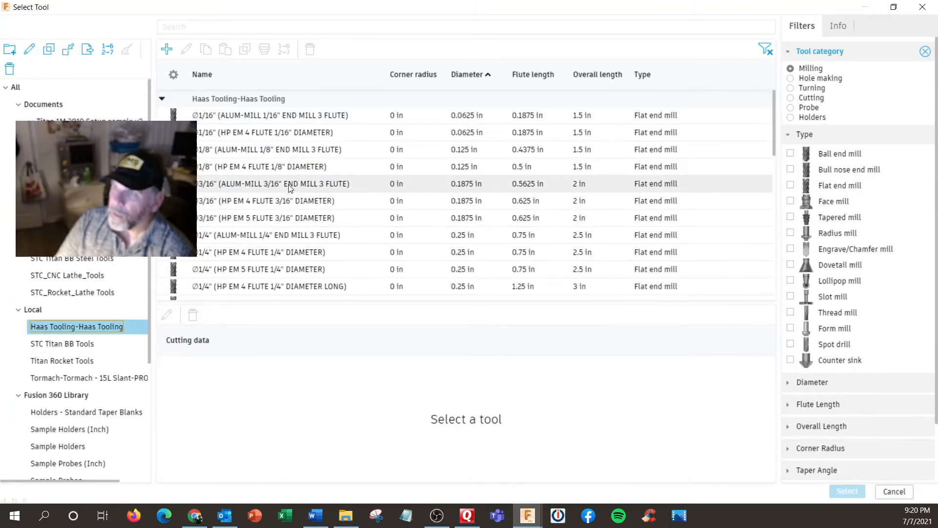
pyautogui.scroll(-2, 282, 250)
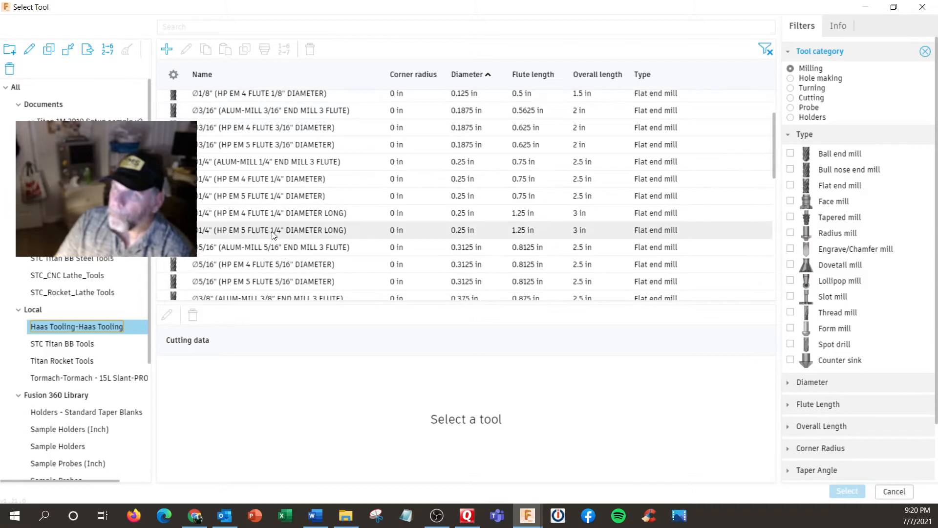
pyautogui.scroll(-2, 282, 250)
pyautogui.click(281, 225)
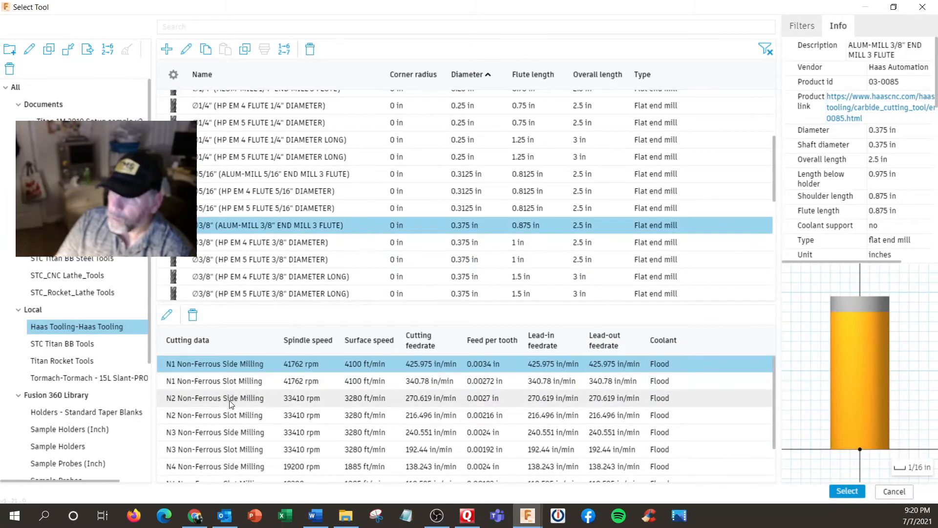
pyautogui.click(229, 399)
pyautogui.click(847, 491)
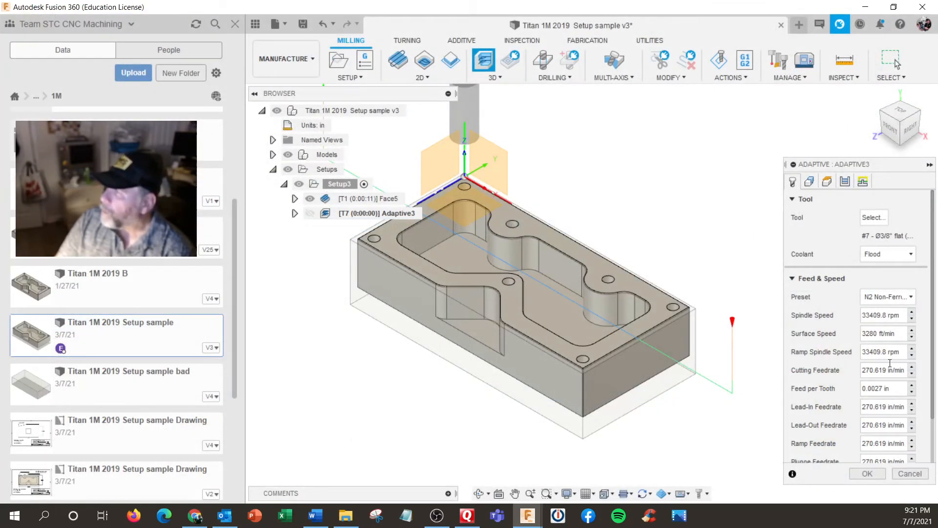
# Try a surface speed of 1000 ft/min, and restore the N2 Non-Ferrous Side Milling preset
pyautogui.moveTo(901, 333); pyautogui.dragTo(796, 333)
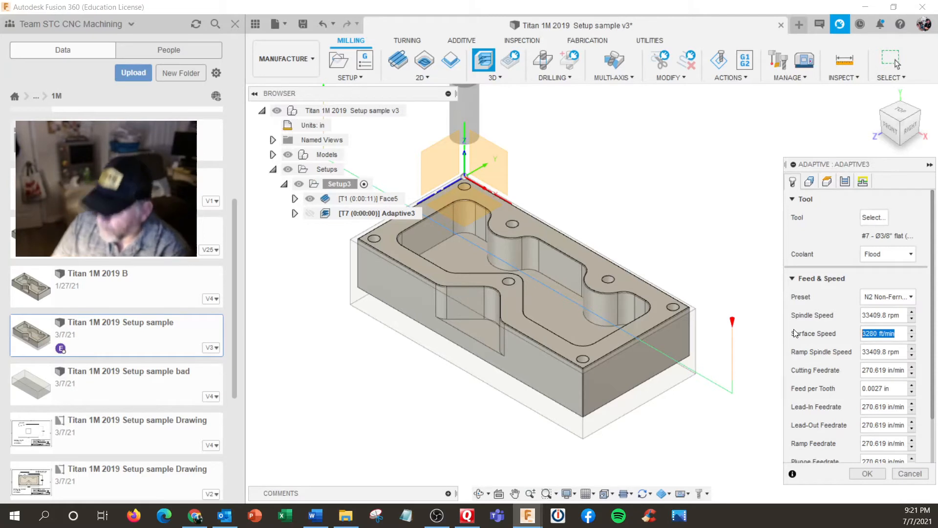
pyautogui.write('1000')
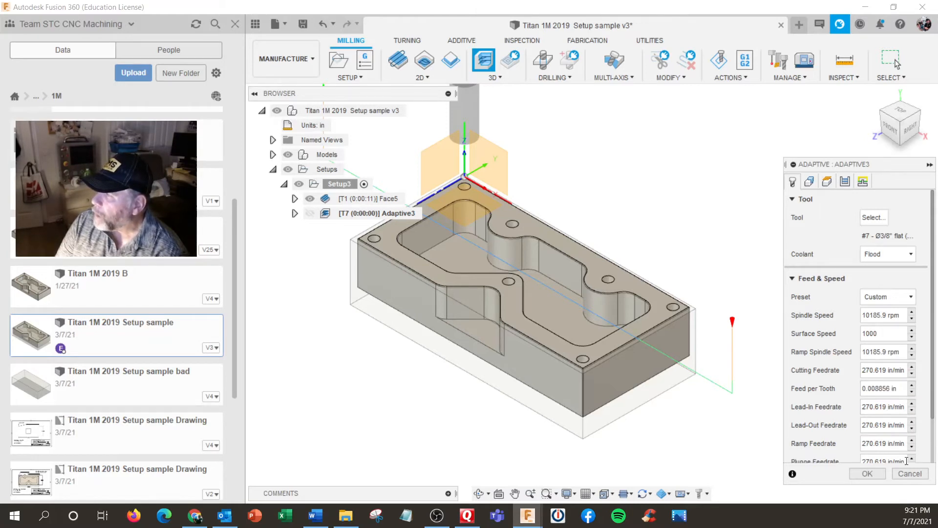
pyautogui.click(897, 296)
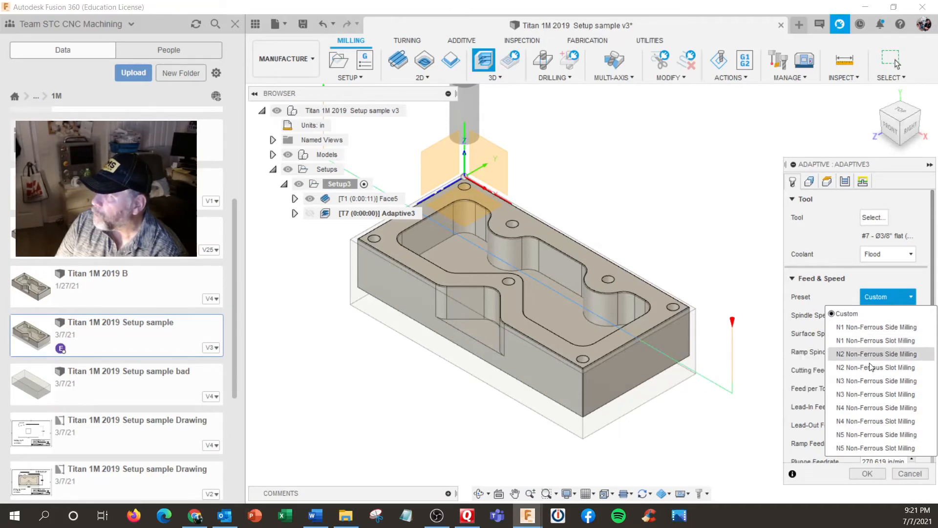
pyautogui.press('Escape')
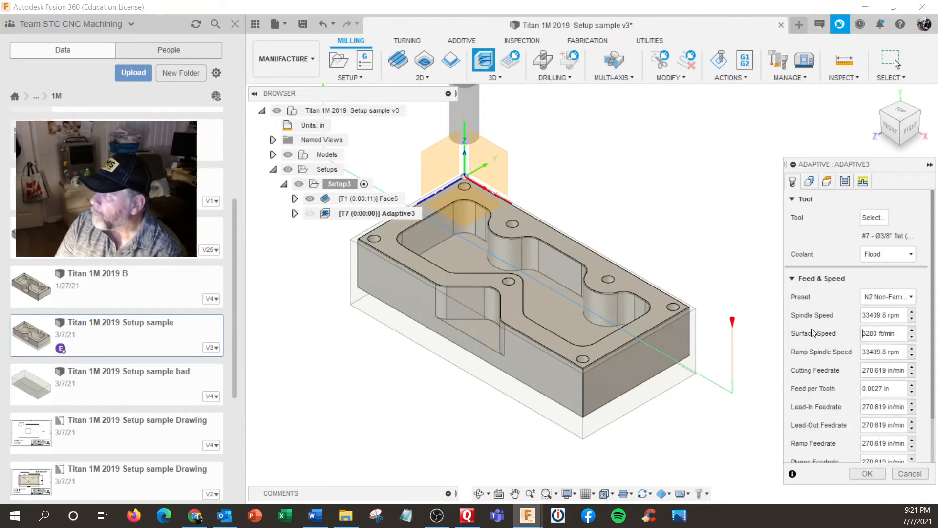
# Set the adaptive operation's surface speed to 1000 ft/min and its feed per tooth to 0.0027 in
pyautogui.moveTo(862, 333); pyautogui.dragTo(908, 334)
pyautogui.write('1')
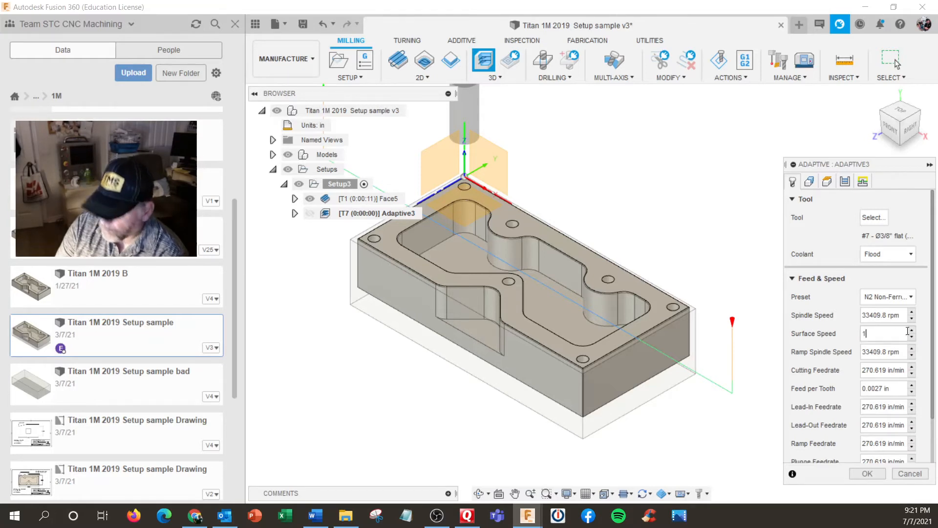
pyautogui.write('000')
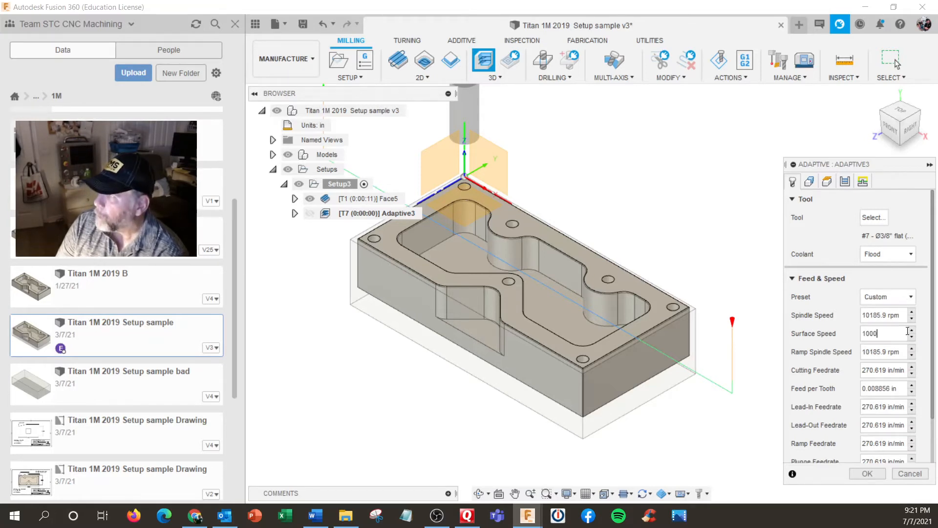
pyautogui.tripleClick(902, 388)
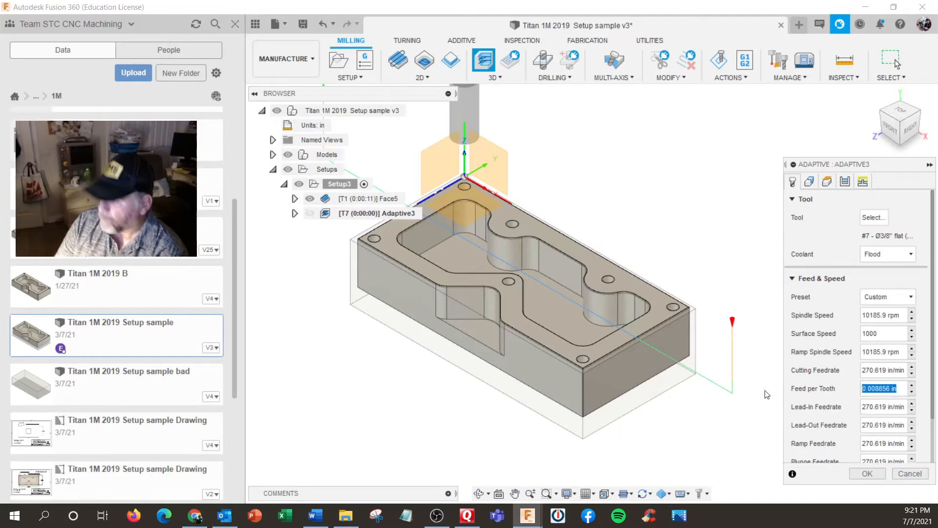
pyautogui.press('BackSpace')
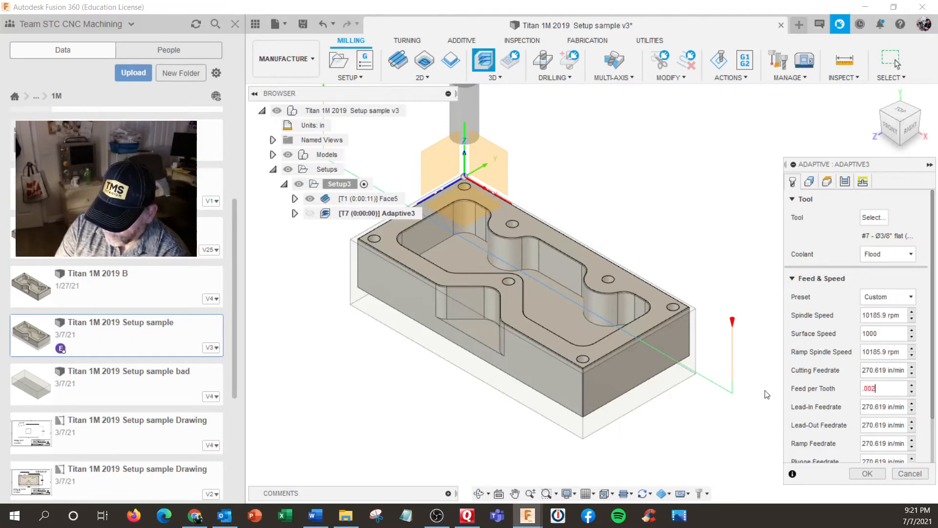
pyautogui.press('Return')
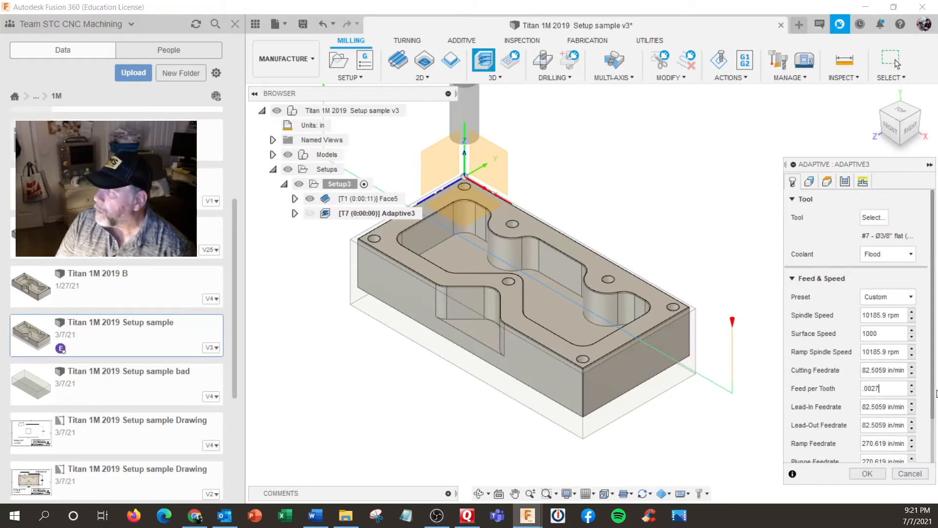
# Try a feed per revolution of 0.003 in on the adaptive operation, and cancel the operation after checking its passes settings
pyautogui.scroll(-2, 882, 429)
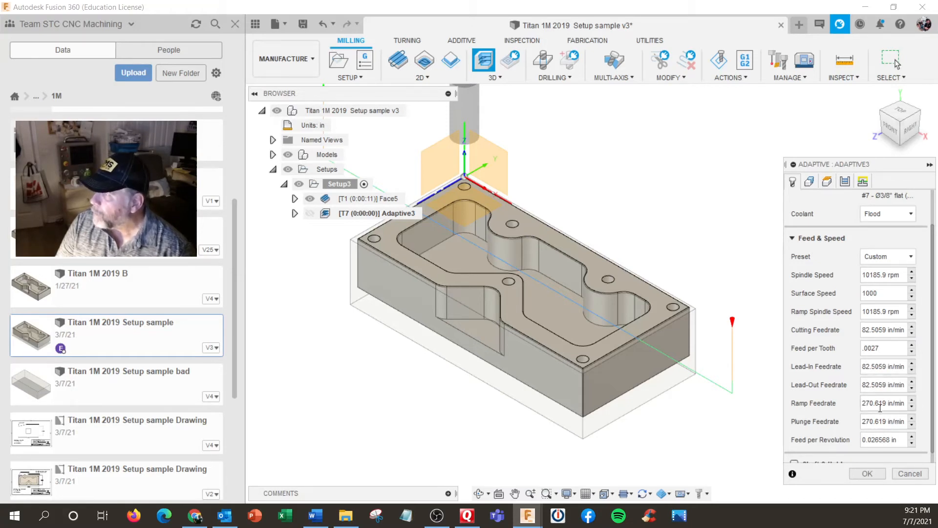
pyautogui.click(894, 440)
pyautogui.press('BackSpace')
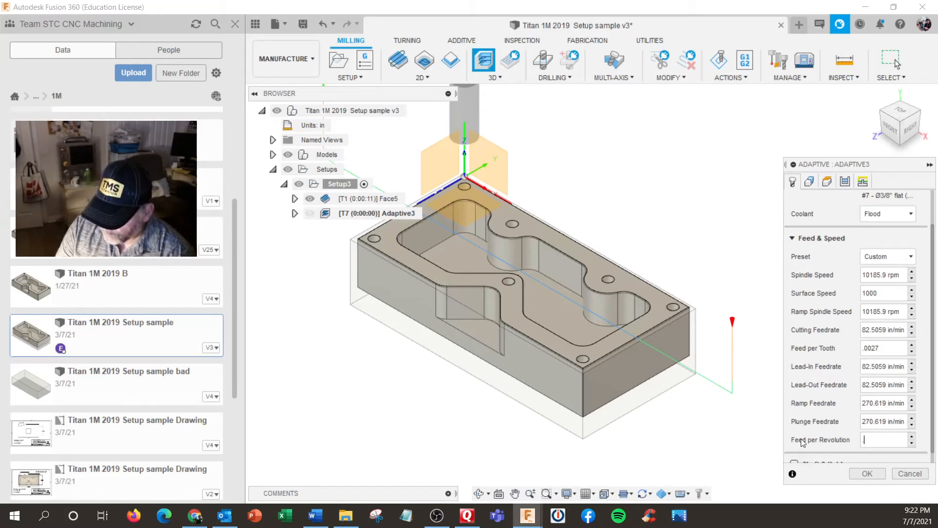
pyautogui.write('.003')
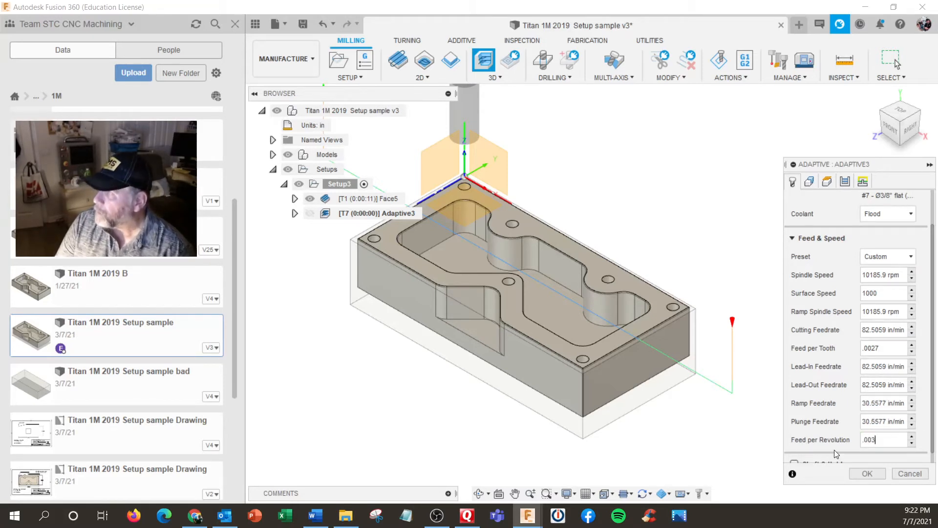
pyautogui.scroll(-1, 843, 420)
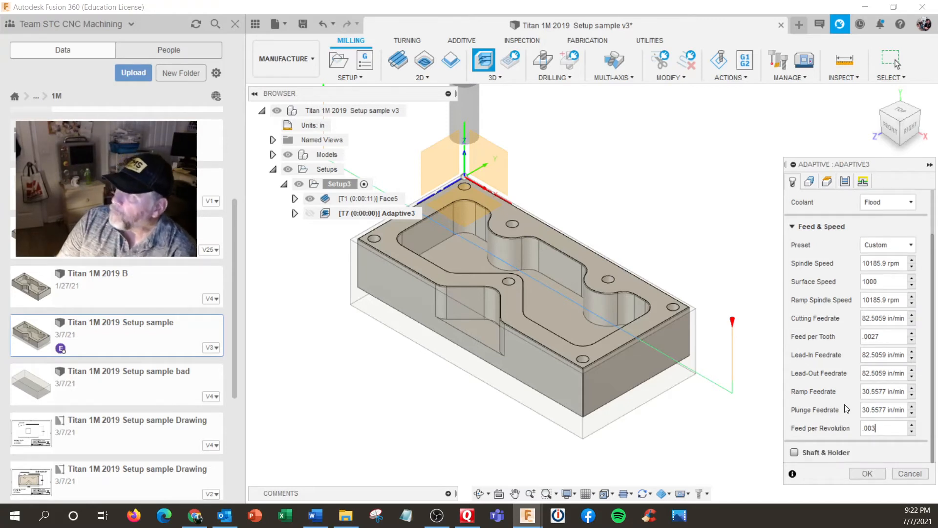
pyautogui.scroll(3, 846, 408)
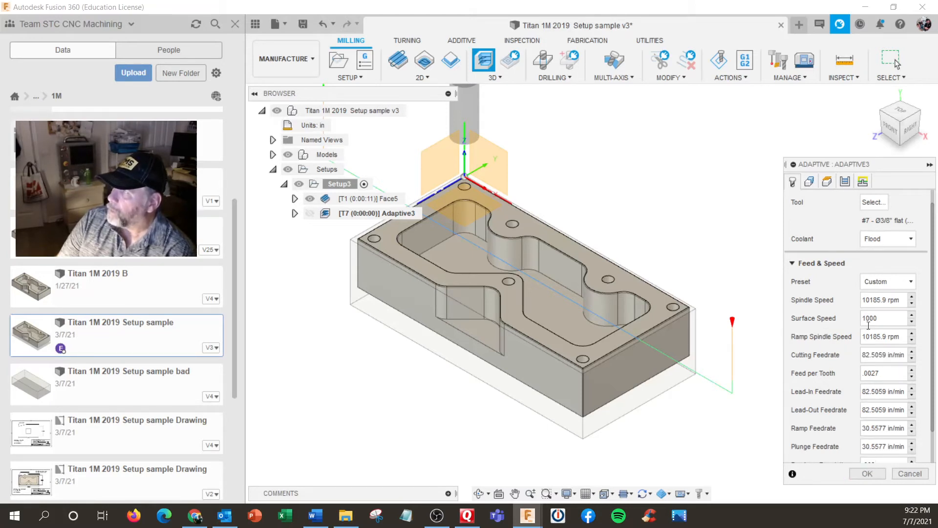
pyautogui.click(845, 181)
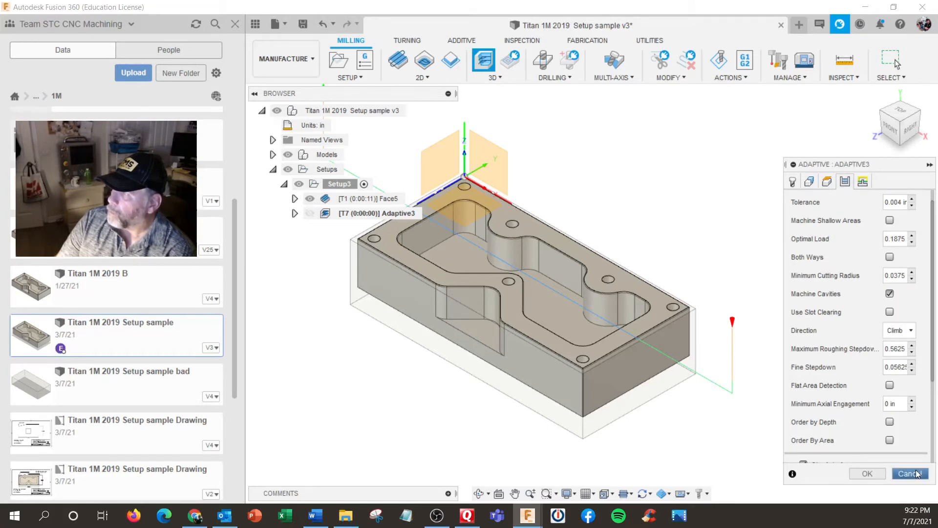
pyautogui.click(900, 472)
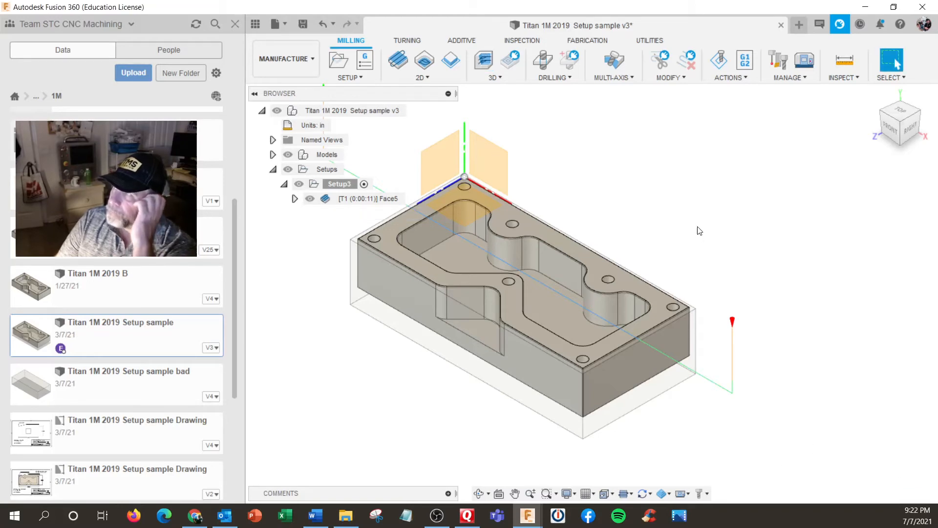
# Find the ALUM-MILL 3/8" END MILL 3 FLUTE in the local Haas Tooling library and view its N2 Non-Ferrous Side Milling cutting data
pyautogui.click(778, 61)
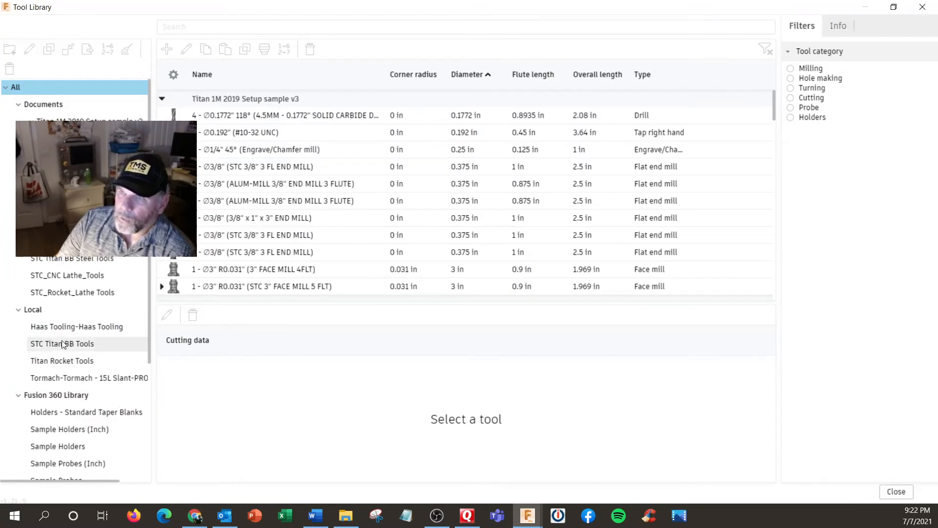
pyautogui.click(122, 325)
pyautogui.scroll(-2, 304, 253)
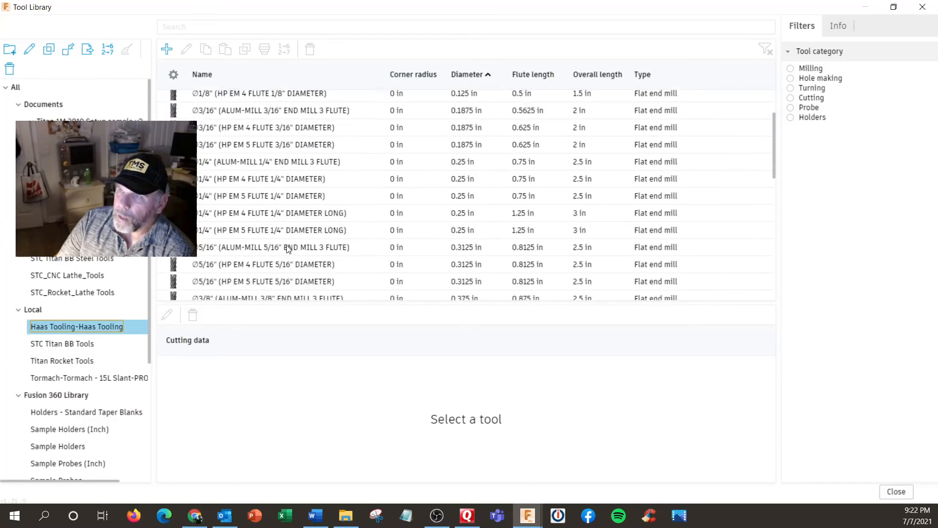
pyautogui.click(291, 263)
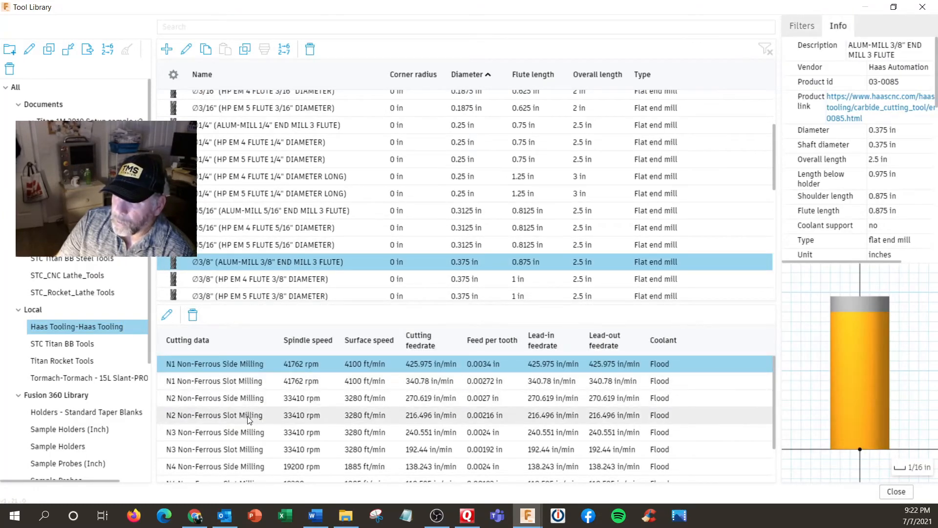
pyautogui.click(250, 398)
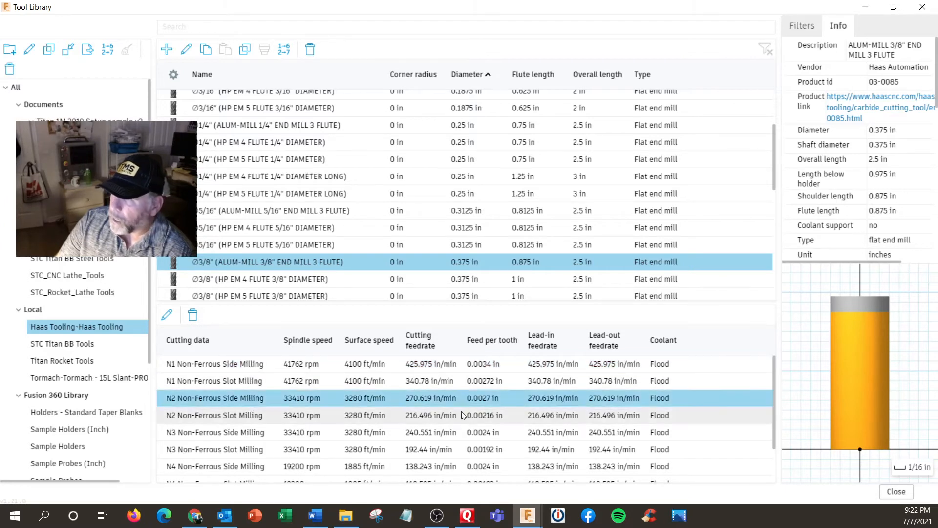
# Open the 3/8" ALUM-MILL's tool definition and examine the stepdown and stepover of its N2 Non-Ferrous Side Milling preset
pyautogui.doubleClick(258, 260)
pyautogui.click(221, 48)
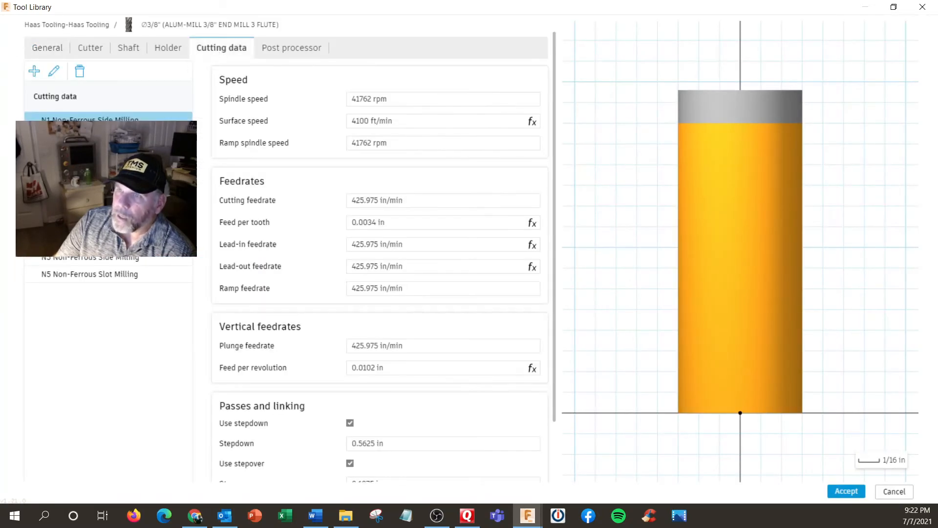
pyautogui.click(90, 138)
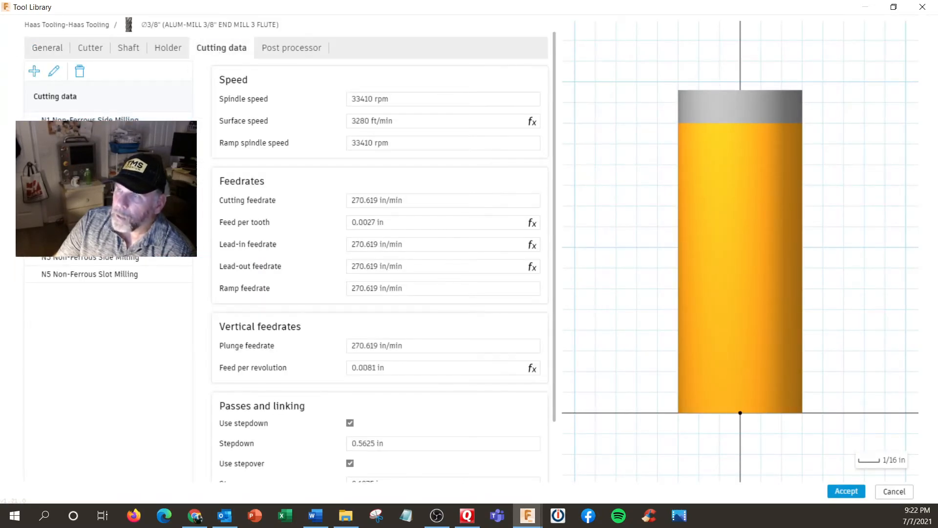
pyautogui.scroll(-3, 370, 415)
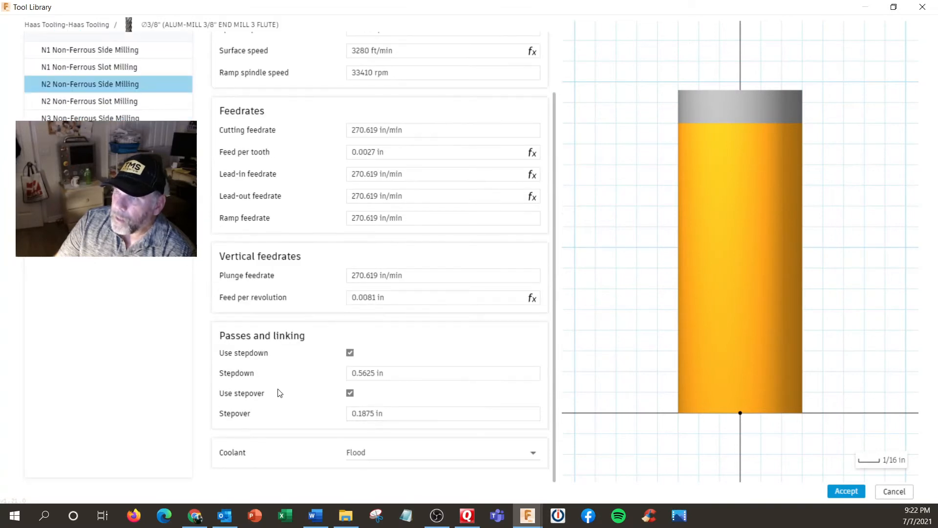
pyautogui.click(403, 379)
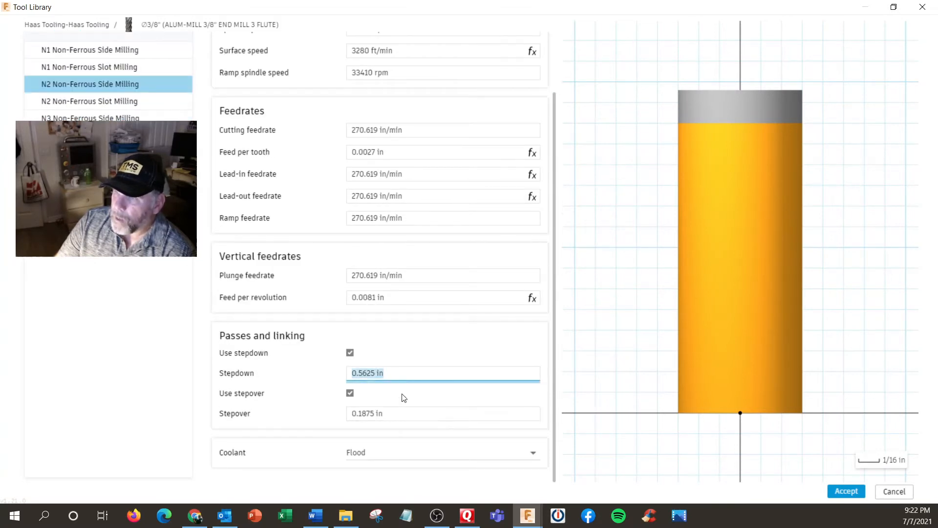
pyautogui.click(407, 416)
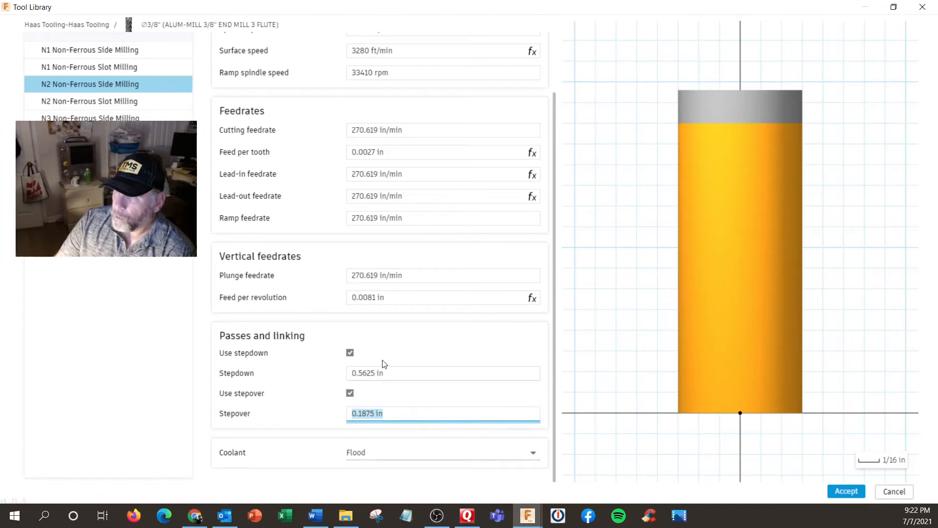
pyautogui.scroll(2, 433, 283)
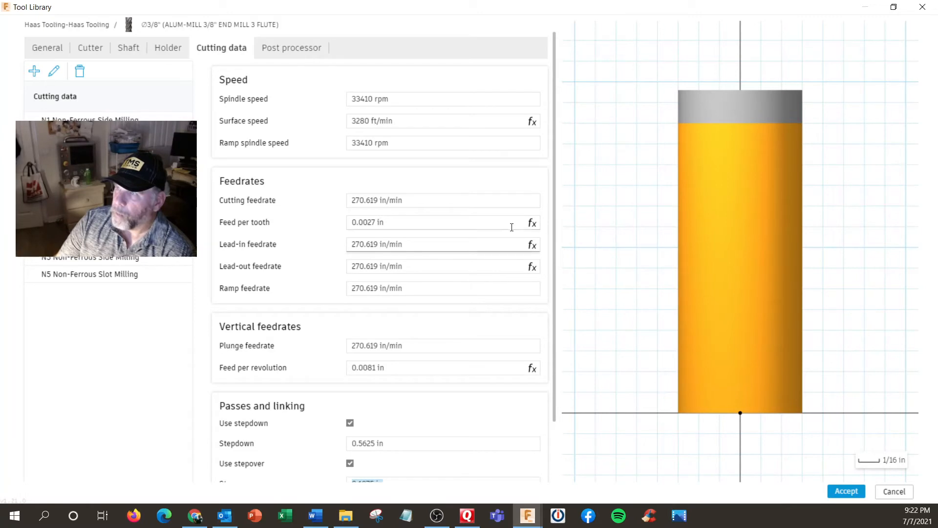
# Try resetting the N2 preset's feed per tooth to default, inspect the lead-in and lead-out feedrate expressions, and cancel the tool edit
pyautogui.click(503, 222)
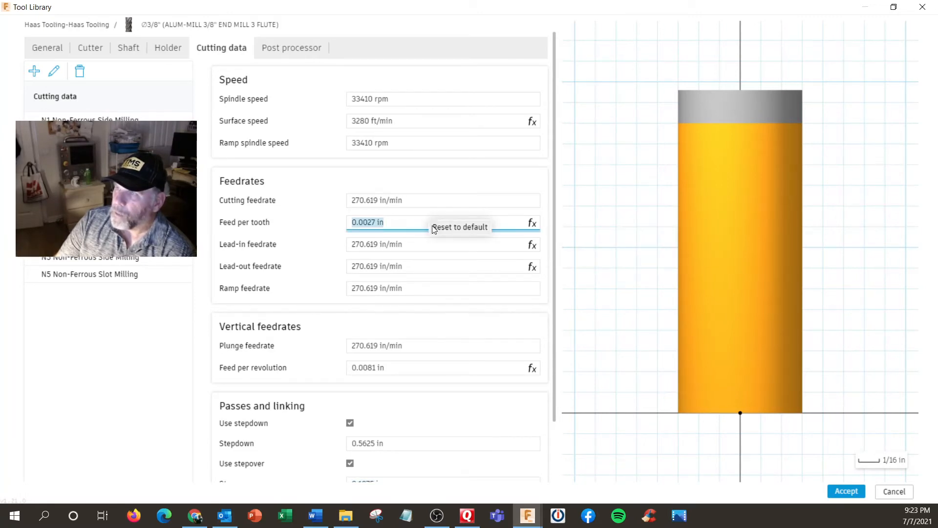
pyautogui.write('0.0004')
pyautogui.press('Return')
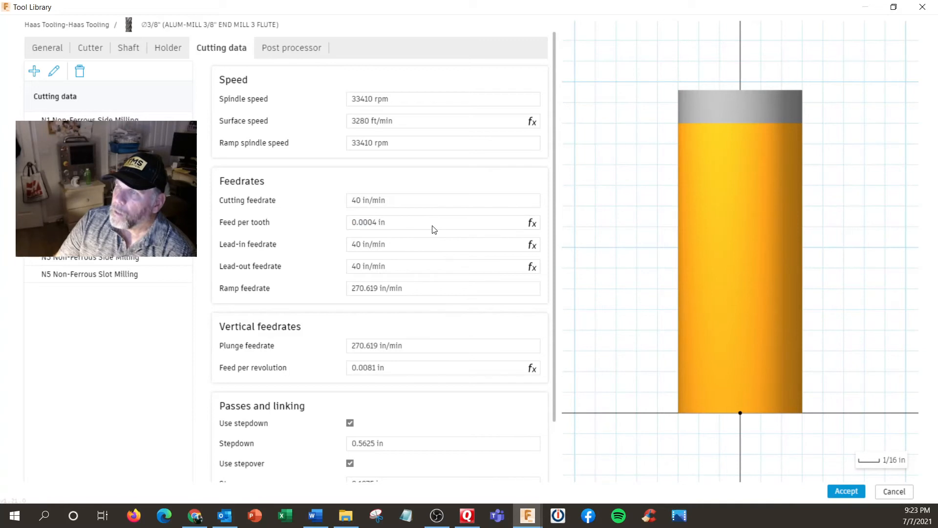
pyautogui.click(525, 222)
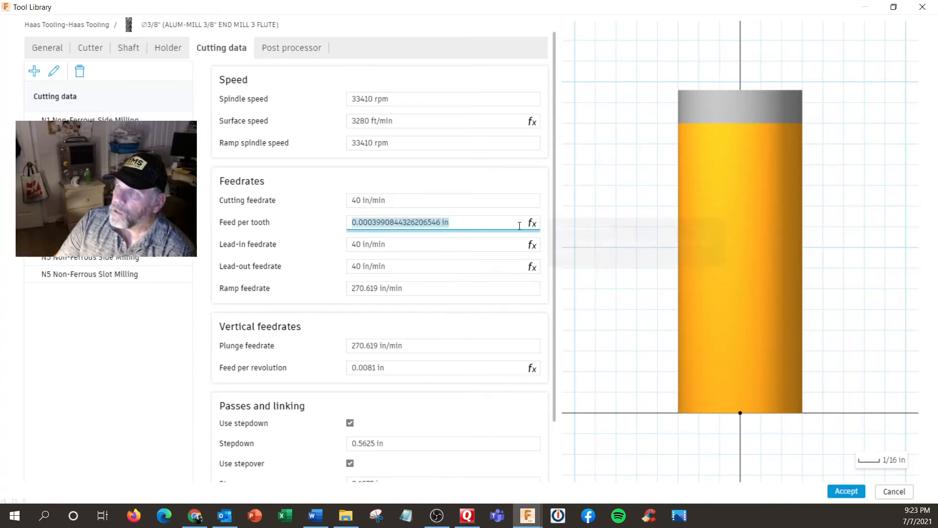
pyautogui.click(492, 264)
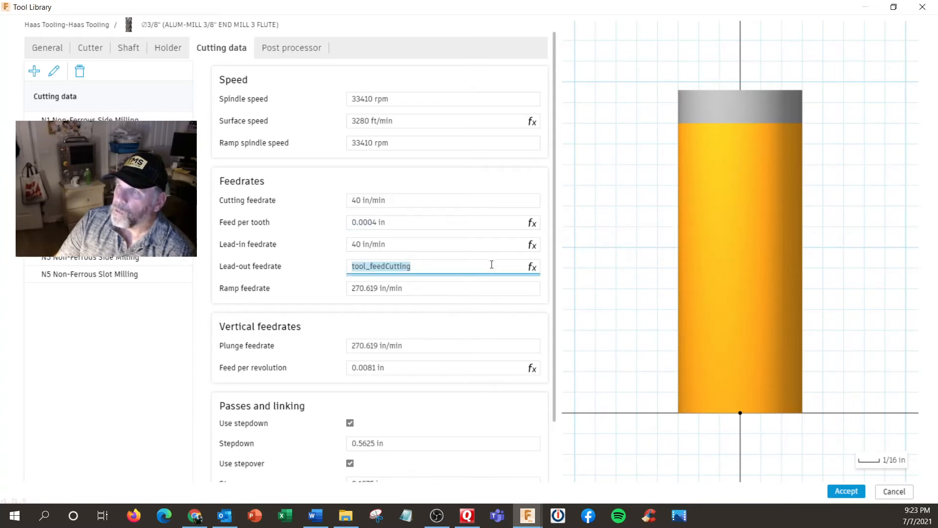
pyautogui.click(490, 244)
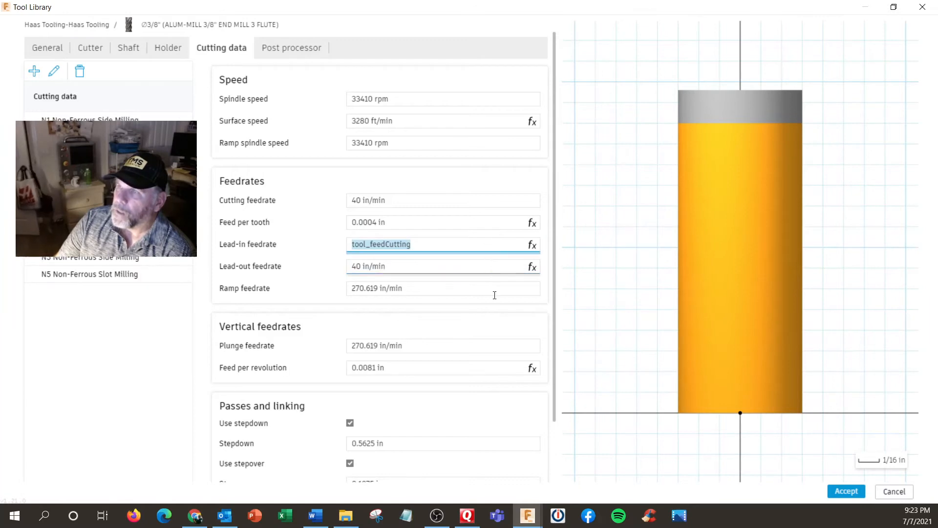
pyautogui.click(894, 491)
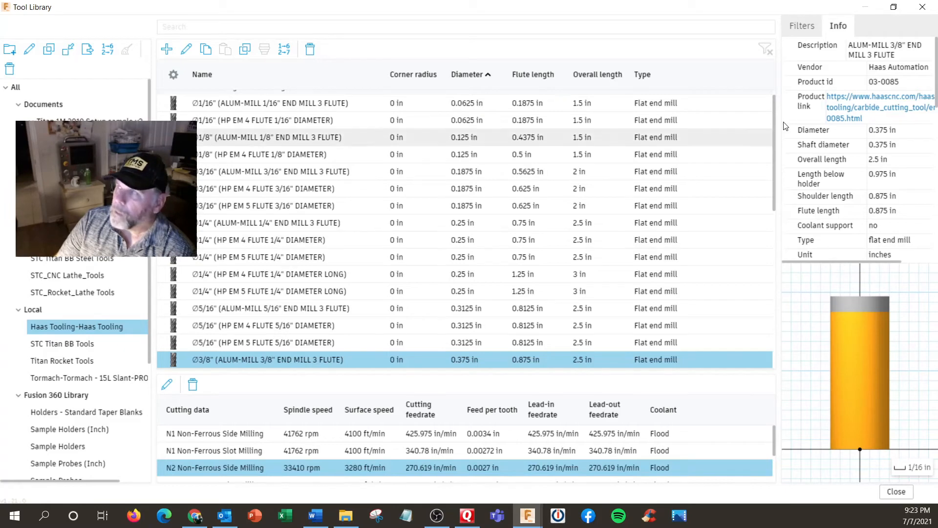
# Show the STC Titan BB Aluminum Tools library and filter it to flat end mills in the Milling category
pyautogui.click(17, 219)
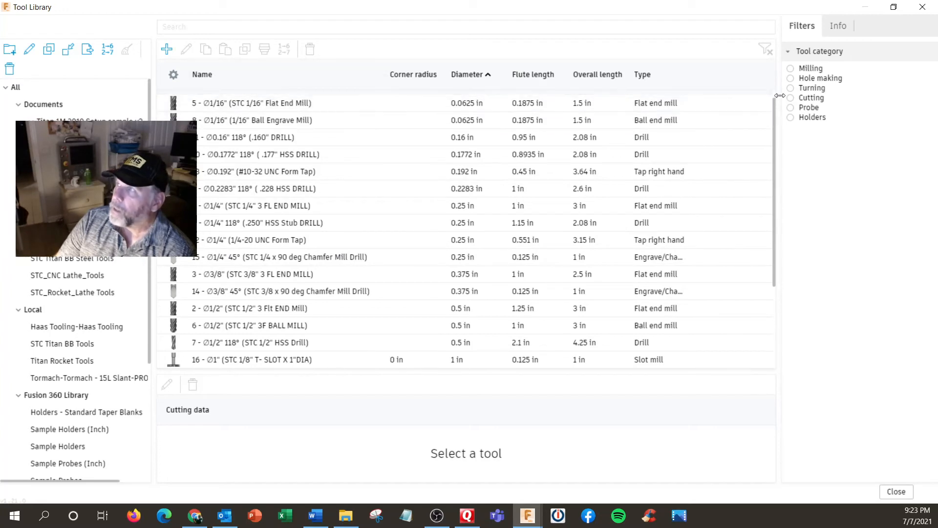
pyautogui.click(791, 69)
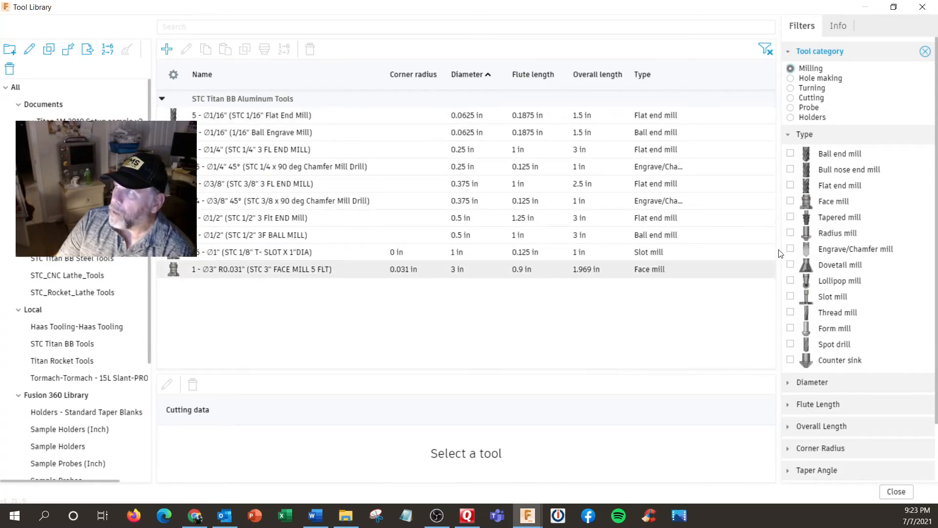
pyautogui.click(791, 186)
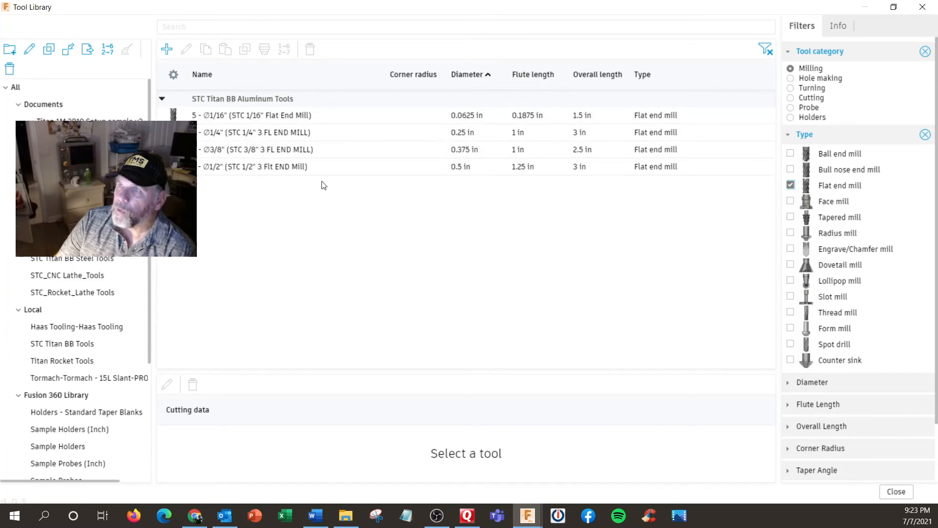
# Examine the cutting data presets of the STC 3/8" 3 FL END MILL, including Default Preset and Adaptive 30%
pyautogui.click(315, 154)
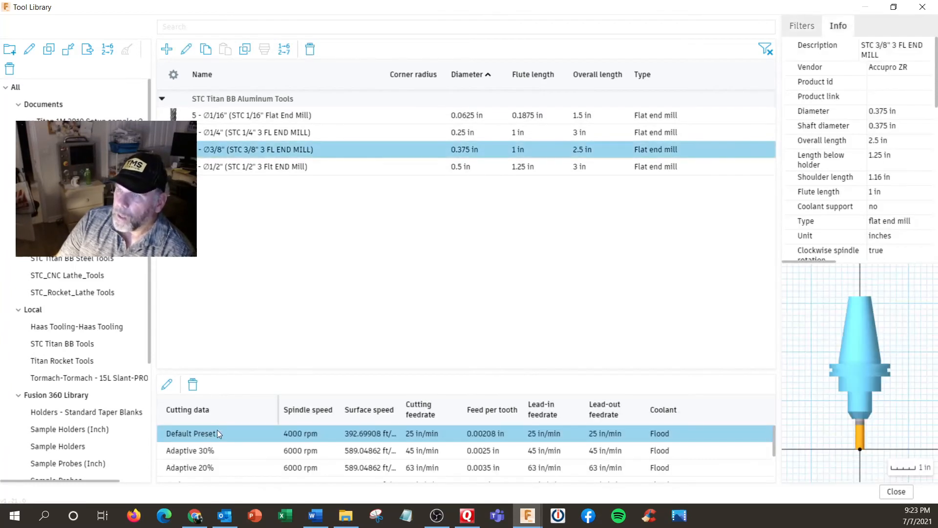
pyautogui.scroll(-1, 219, 432)
pyautogui.scroll(-1, 216, 434)
pyautogui.scroll(3, 216, 434)
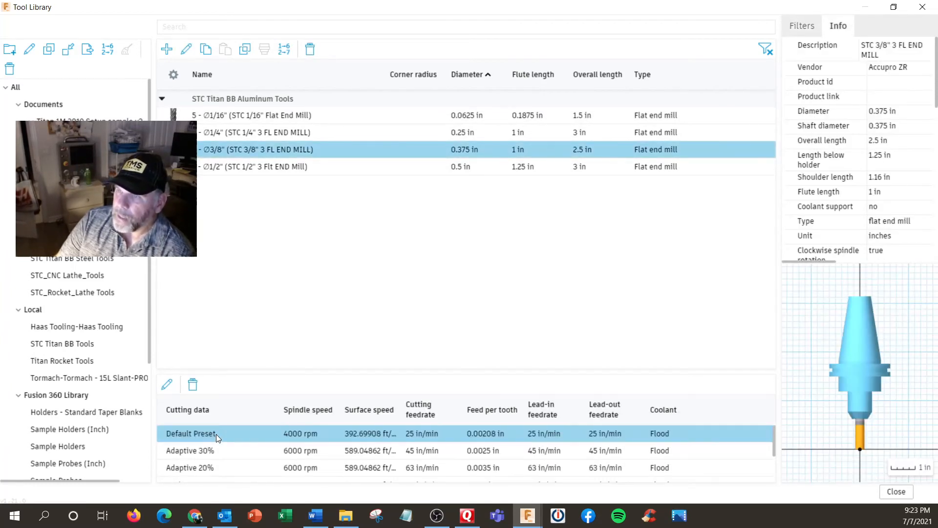
pyautogui.click(216, 433)
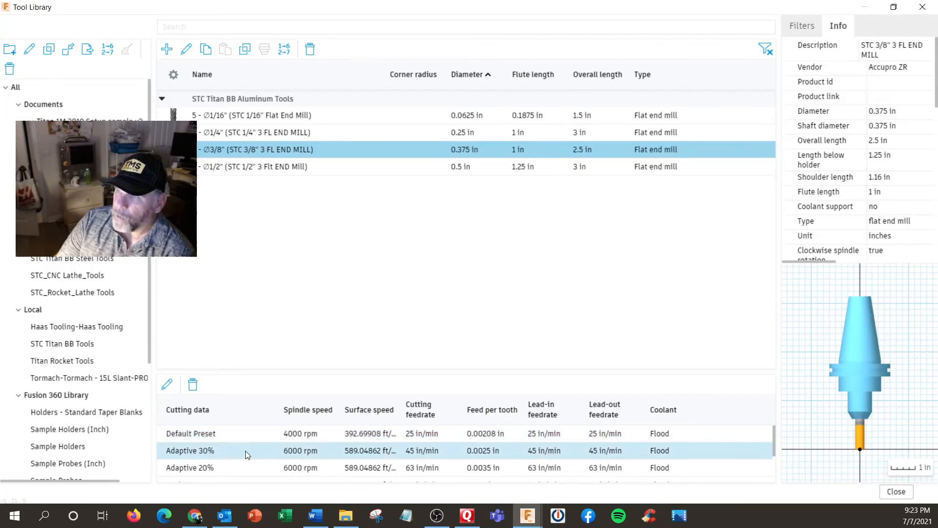
pyautogui.click(247, 450)
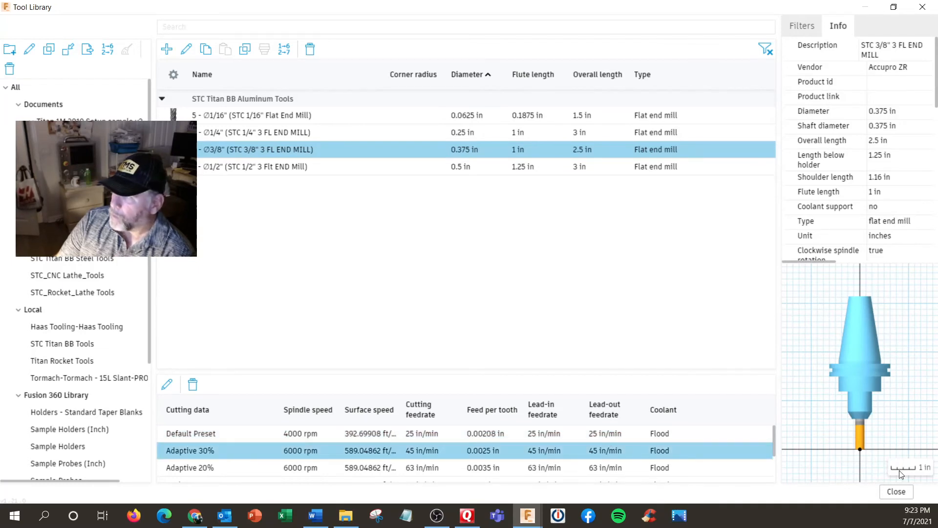
# Open the STC 3/8" 3 FL END MILL's definition and examine its cutter, holder, cutting data and post processor settings
pyautogui.doubleClick(270, 148)
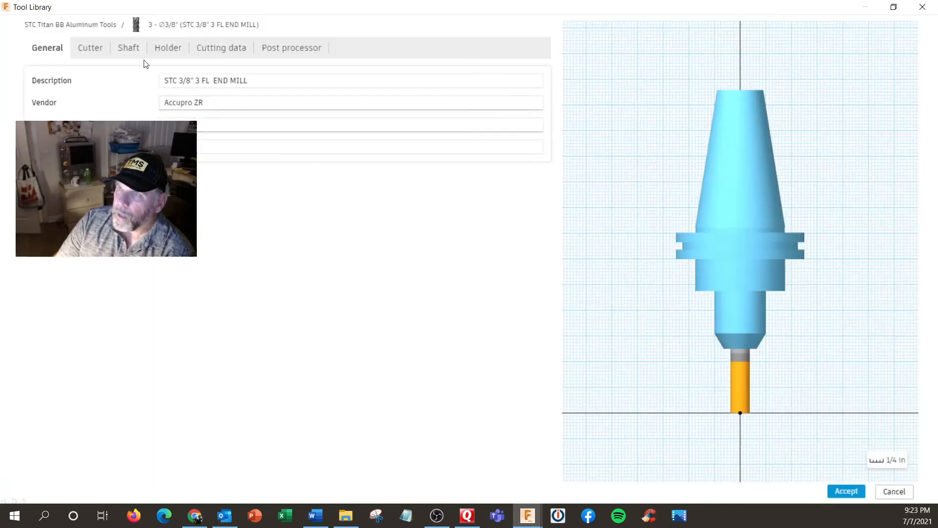
pyautogui.click(86, 49)
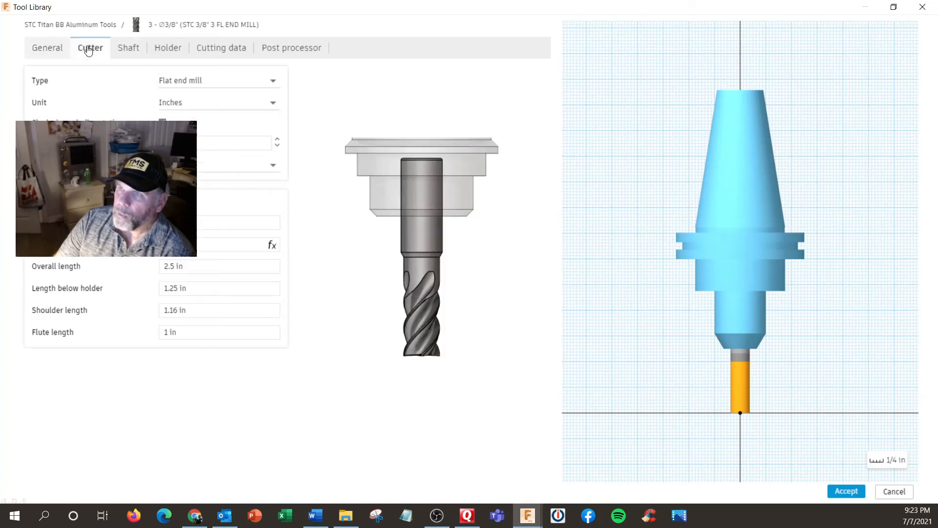
pyautogui.click(181, 50)
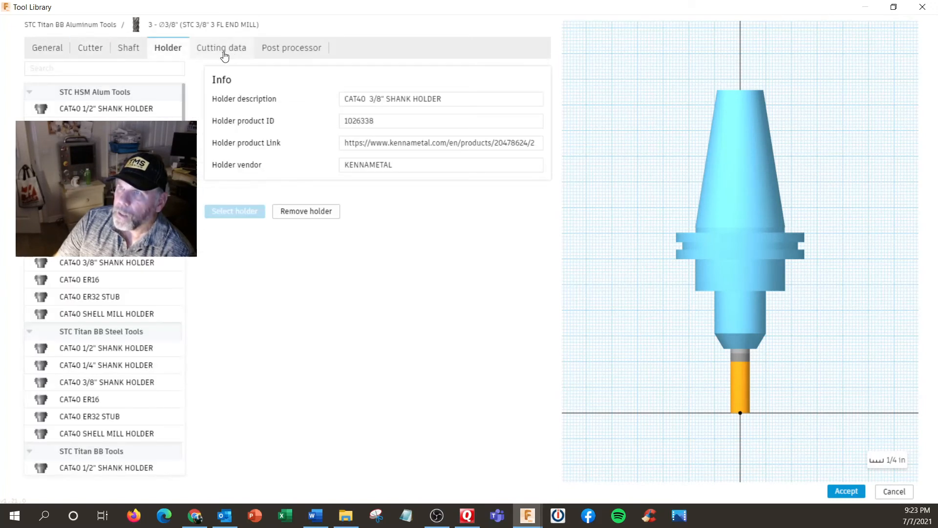
pyautogui.click(224, 54)
pyautogui.click(297, 57)
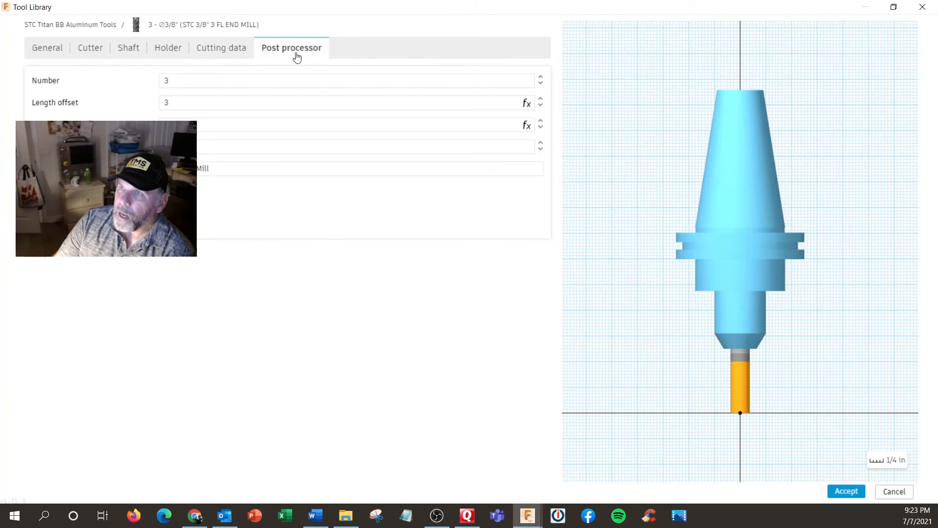
pyautogui.doubleClick(224, 169)
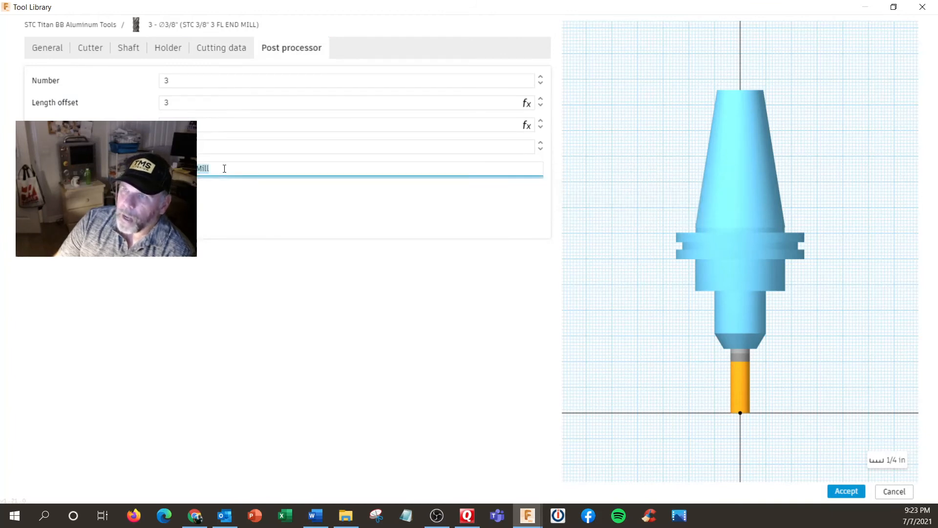
pyautogui.click(224, 168)
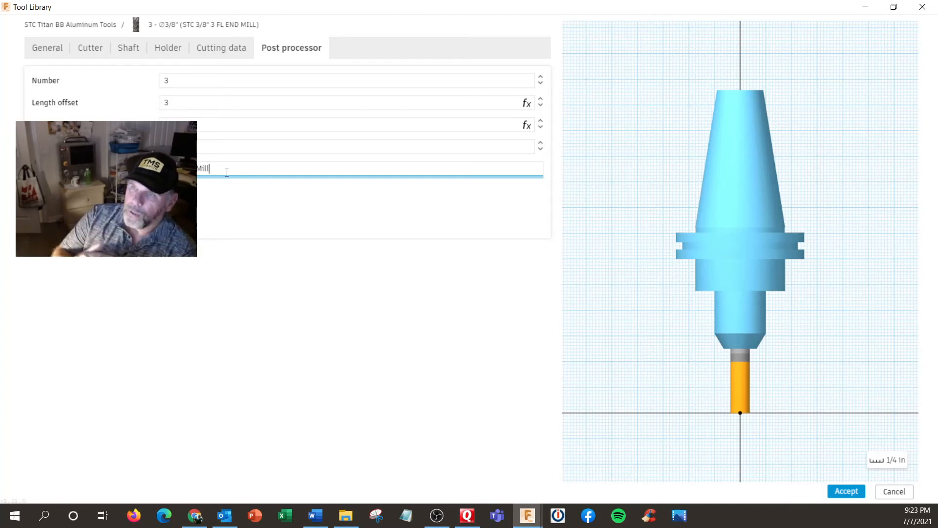
# Delete the Default Preset from the STC 3/8" end mill's cutting data and review the remaining presets
pyautogui.click(229, 52)
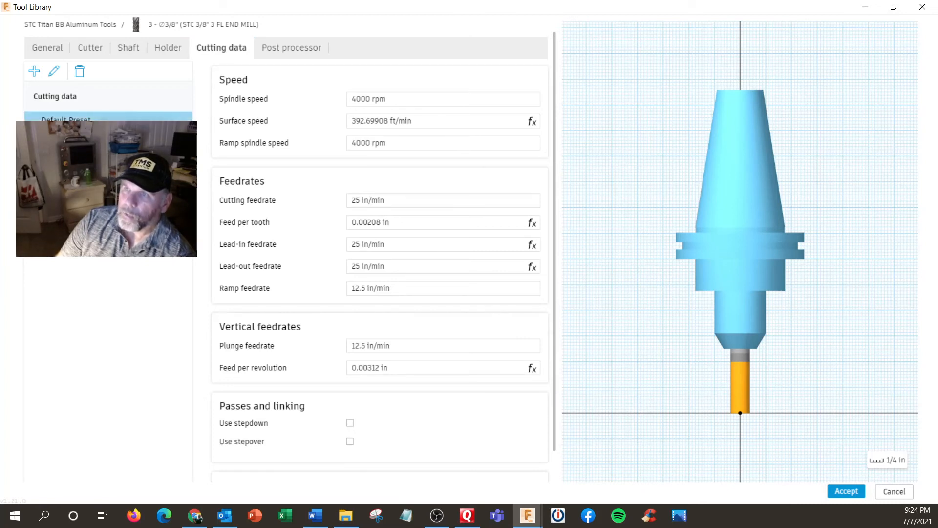
pyautogui.click(80, 72)
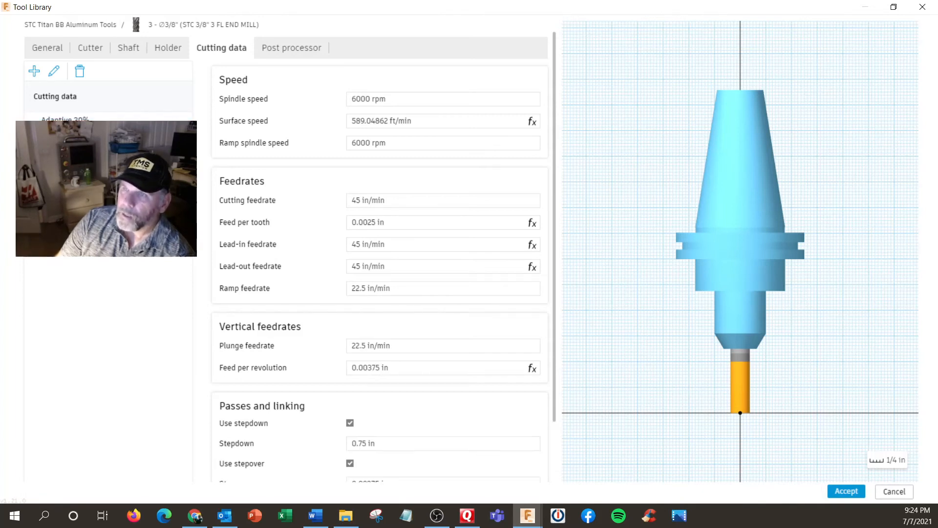
pyautogui.click(79, 152)
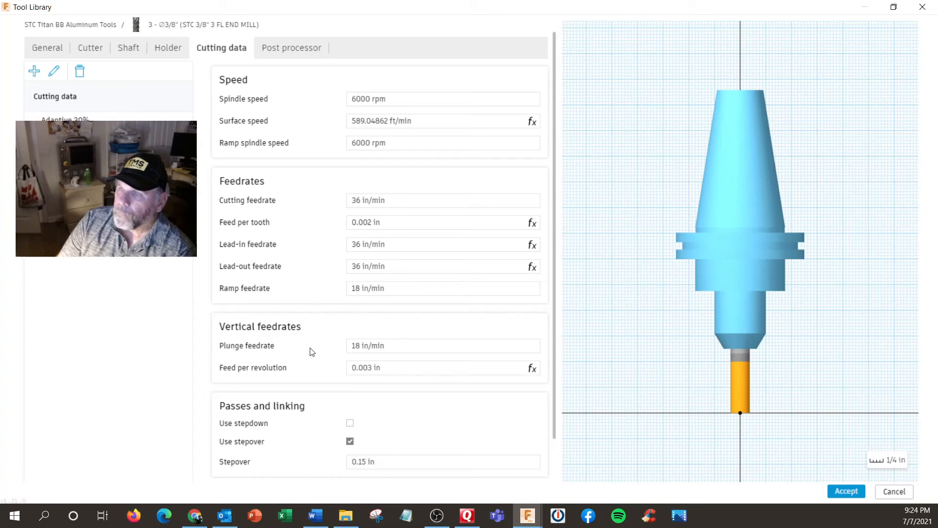
pyautogui.scroll(-1, 311, 351)
pyautogui.click(90, 97)
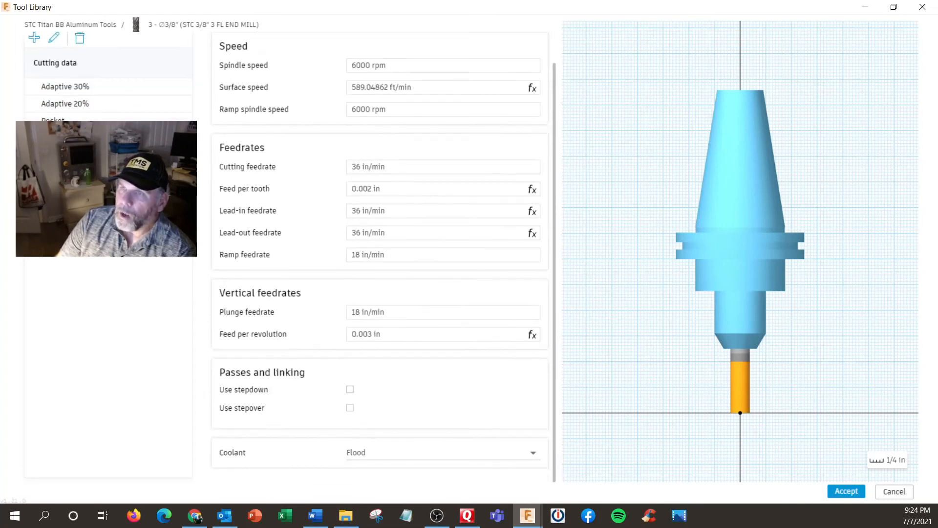
# Examine the Adaptive 30% preset's feedrates, stepdown and stepover, then accept the tool edit and close the library
pyautogui.click(95, 91)
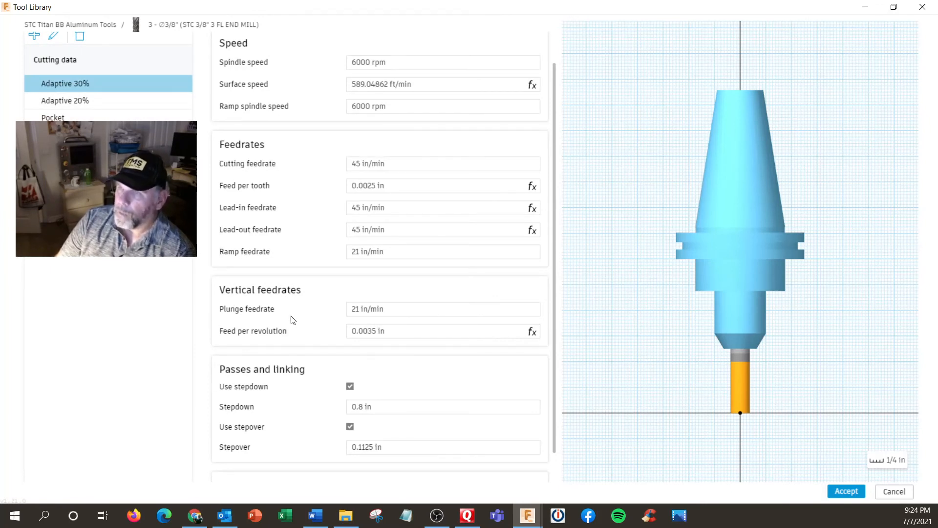
pyautogui.scroll(-1, 389, 360)
pyautogui.click(388, 373)
pyautogui.doubleClick(391, 375)
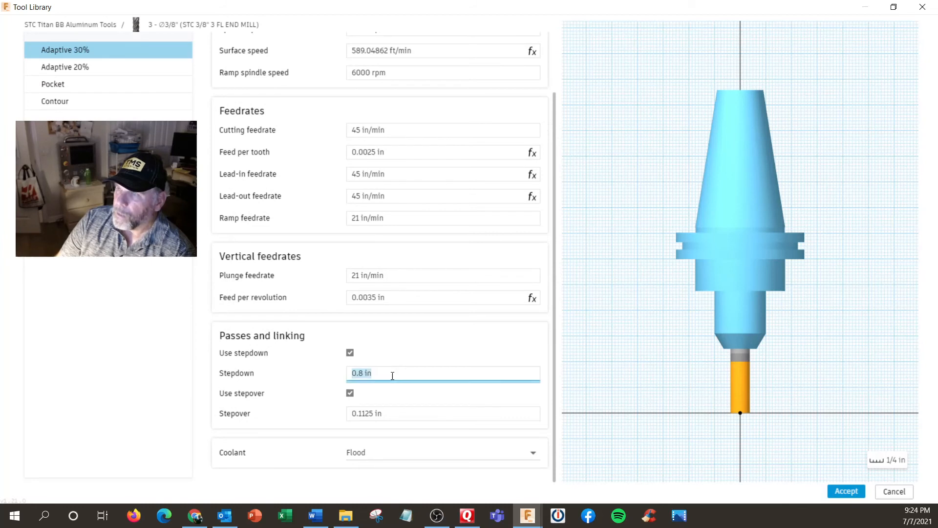
pyautogui.doubleClick(398, 419)
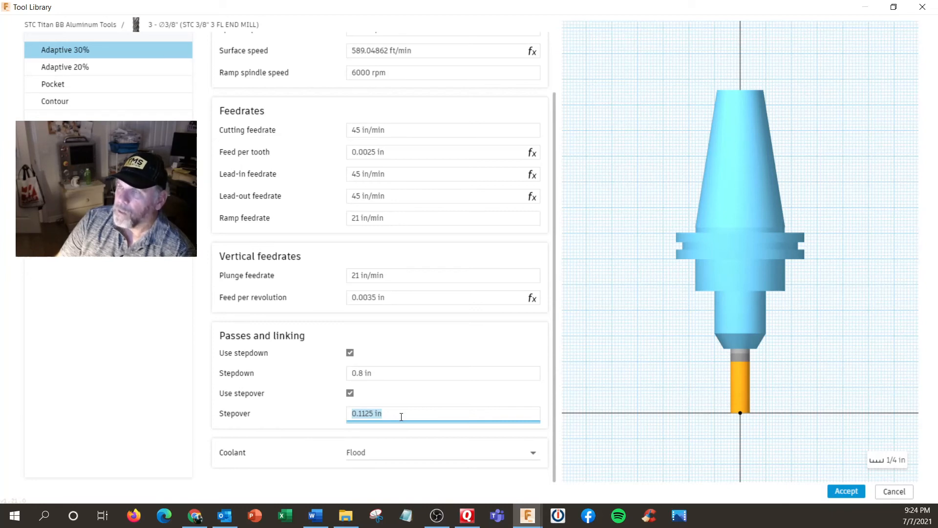
pyautogui.scroll(3, 401, 416)
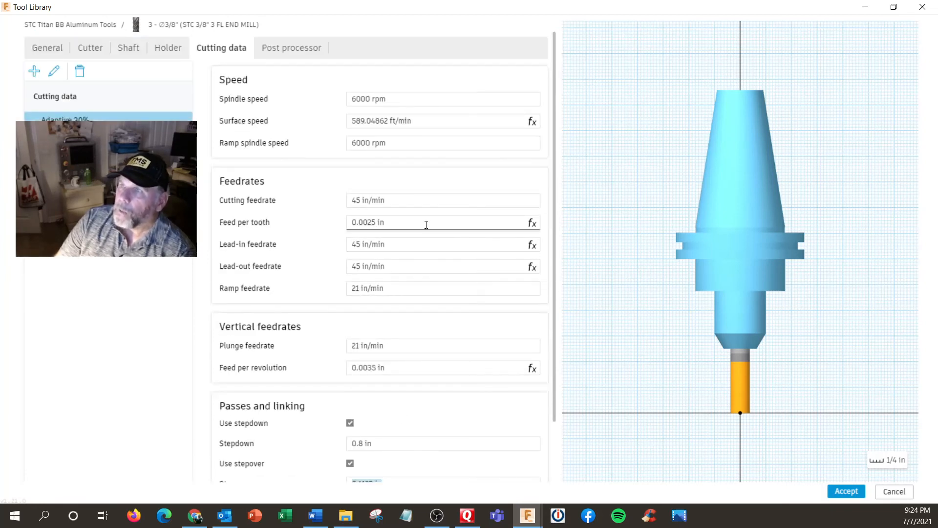
pyautogui.moveTo(399, 142)
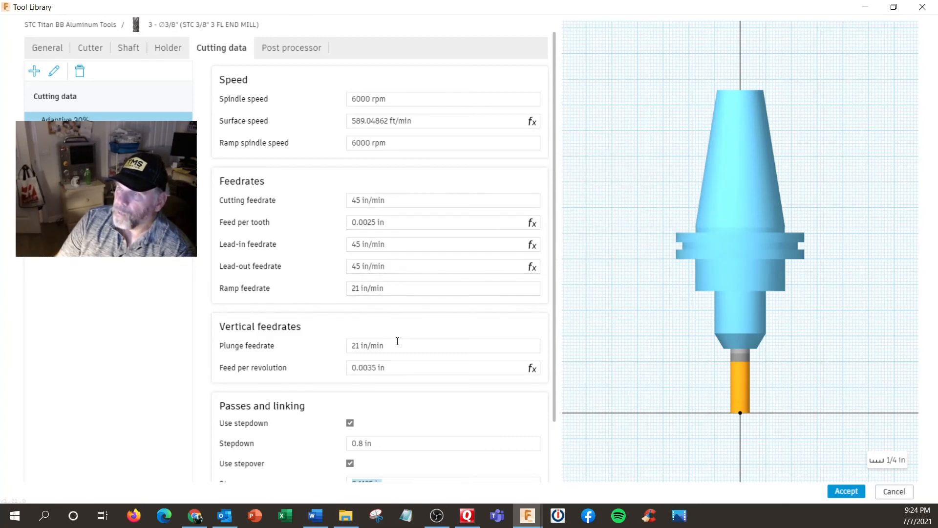
pyautogui.scroll(-3, 399, 387)
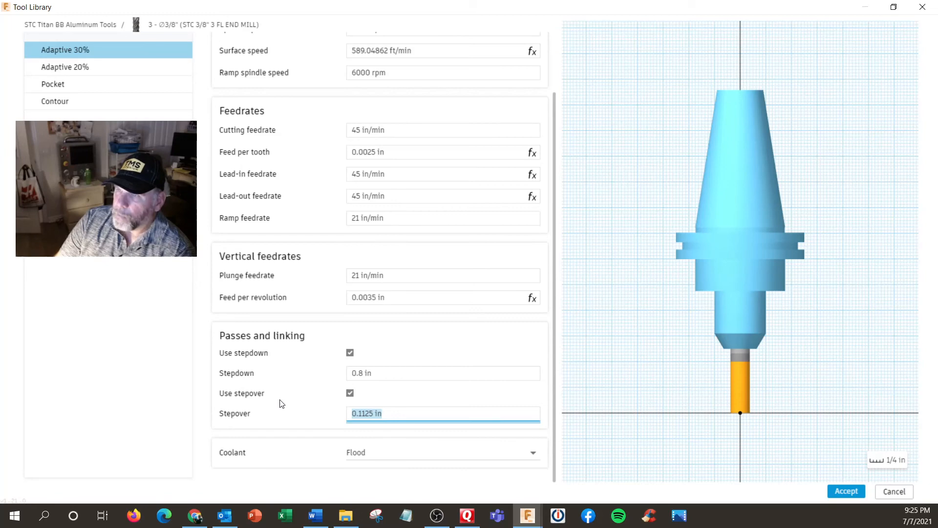
pyautogui.click(845, 490)
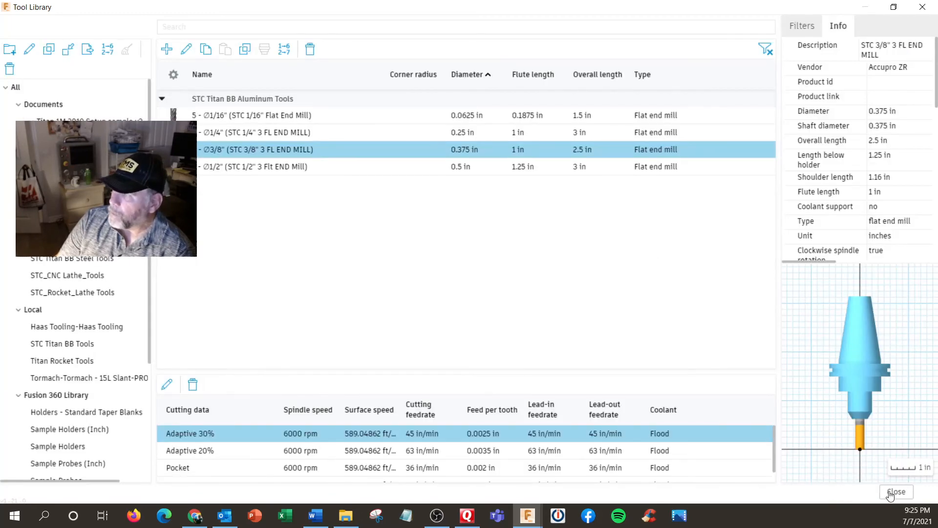
pyautogui.click(894, 493)
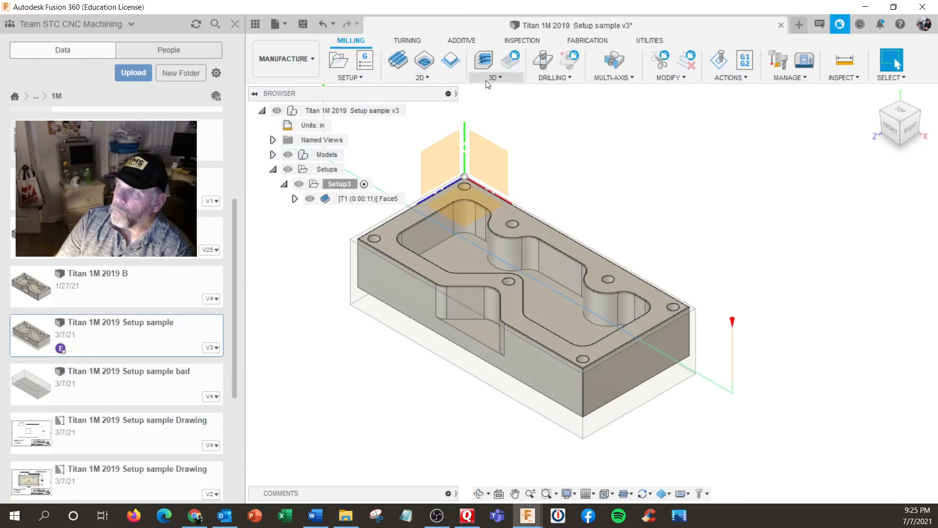
# Start a 2D Adaptive operation using the STC 3/8" 3 FL END MILL from STC Titan BB Aluminum Tools with the Adaptive 30% preset
pyautogui.click(423, 79)
pyautogui.click(423, 92)
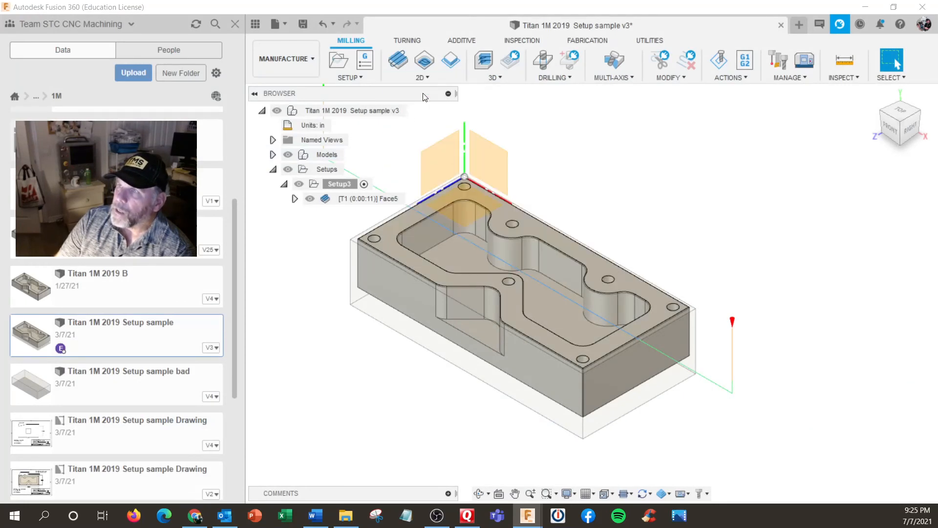
pyautogui.click(873, 218)
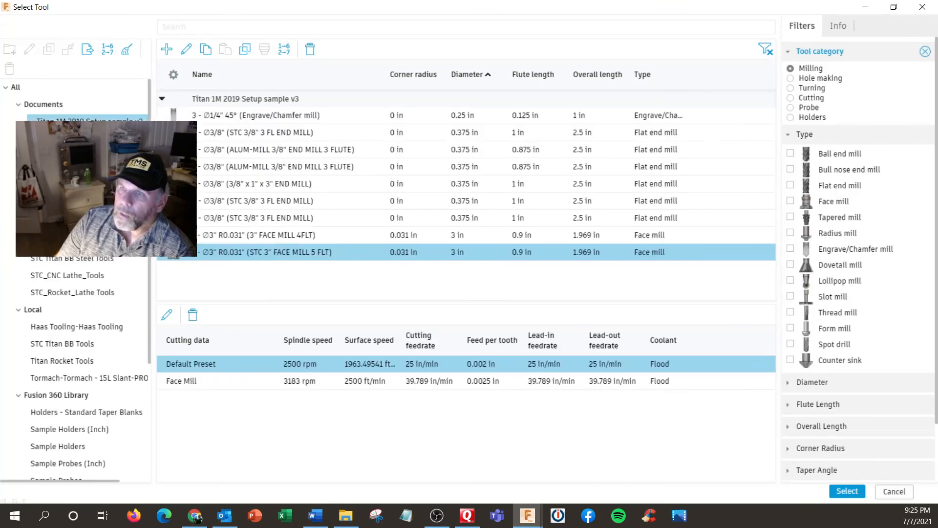
pyautogui.click(73, 241)
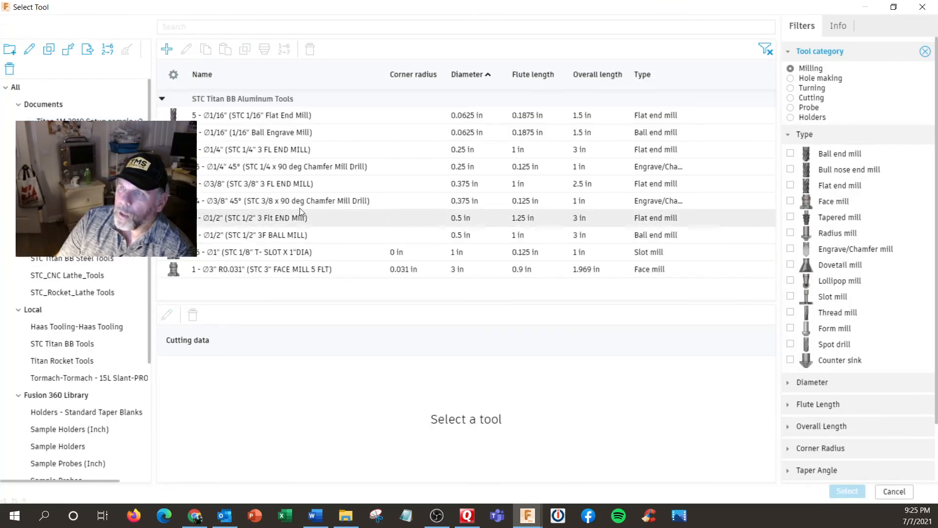
pyautogui.click(281, 188)
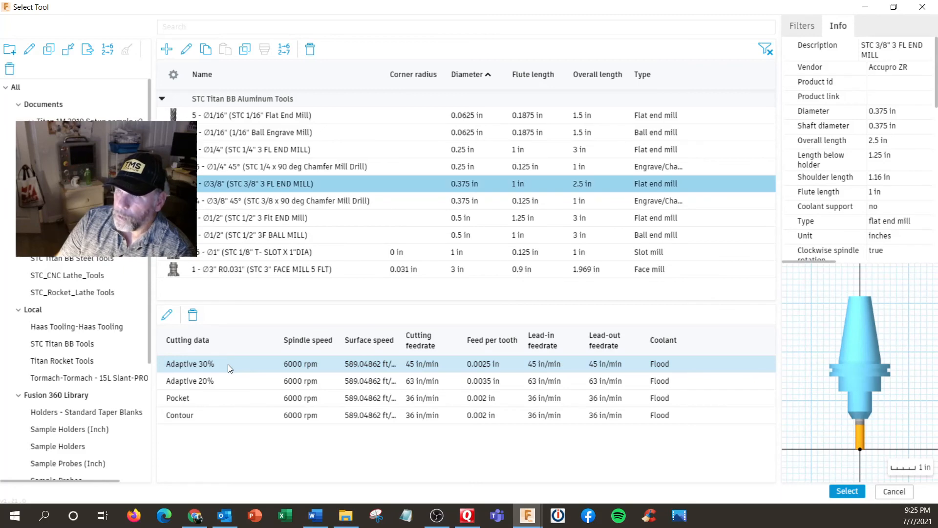
pyautogui.click(243, 360)
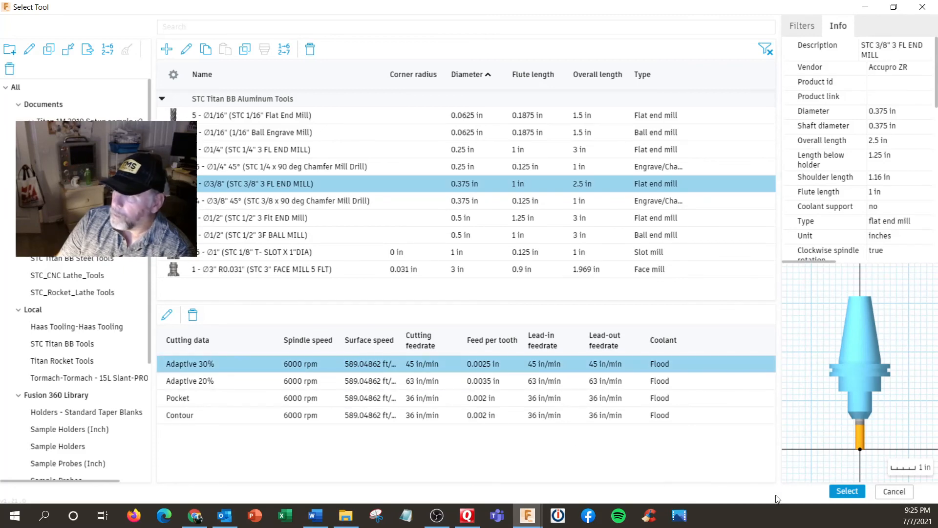
pyautogui.click(847, 490)
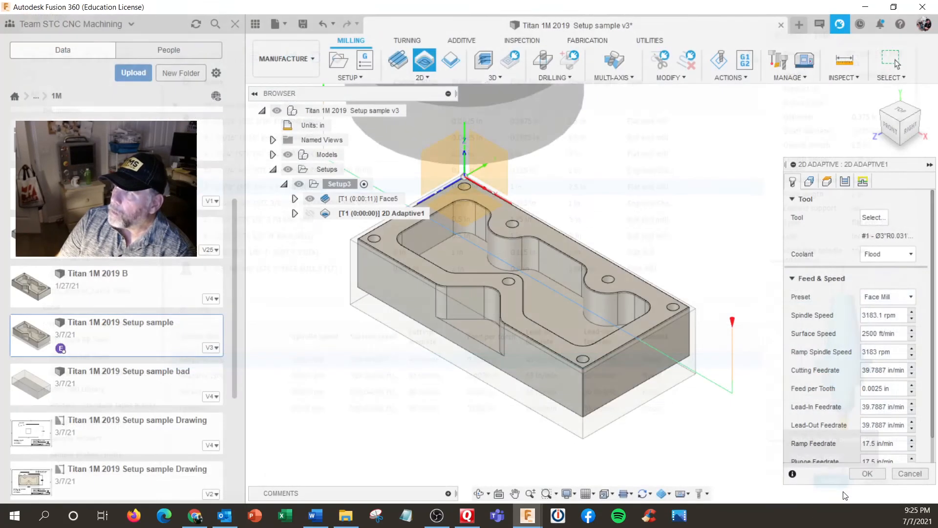
# Check the presets offered for the 3/8" end mill and review the operation's feed and speed values
pyautogui.click(903, 296)
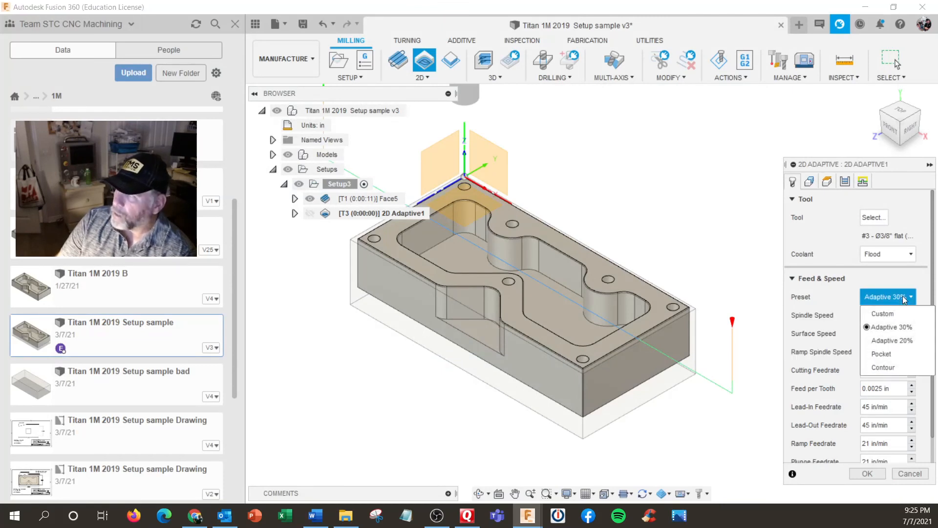
pyautogui.click(699, 232)
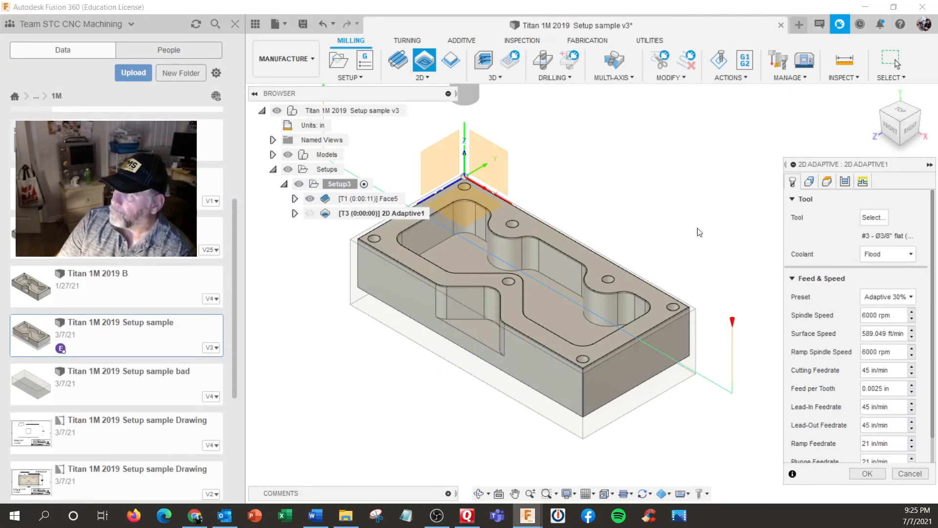
pyautogui.scroll(-1, 910, 358)
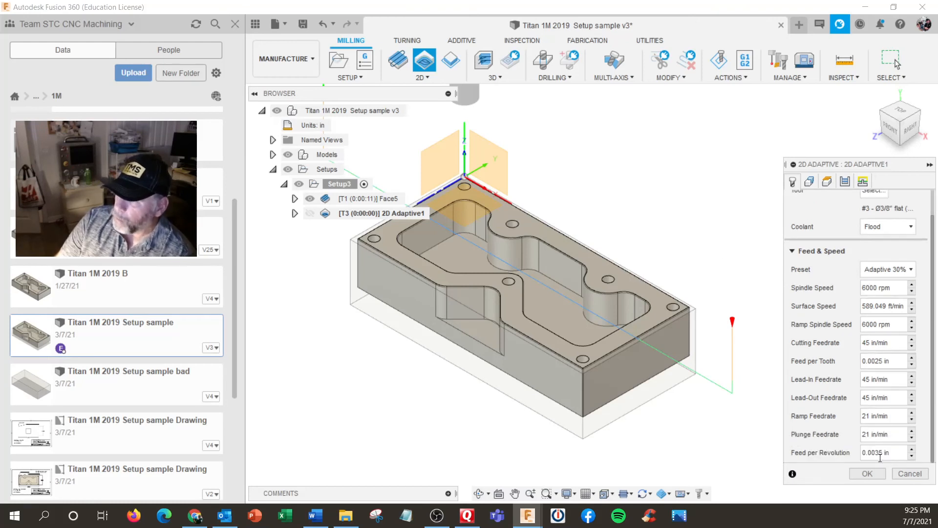
pyautogui.scroll(1, 882, 283)
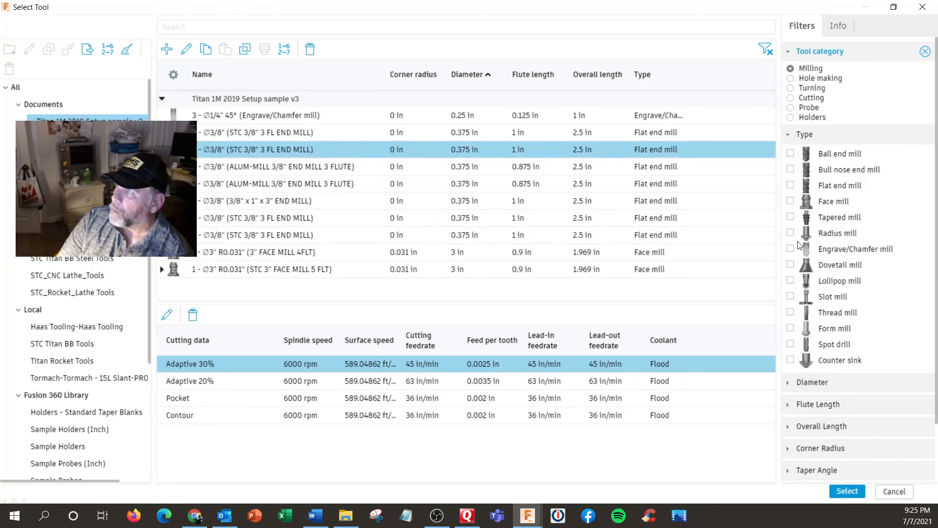
# Filter to flat end mills and switch the operation's tool to the STC 1/4" 3 FL END MILL with the Adaptive 20% preset
pyautogui.click(790, 186)
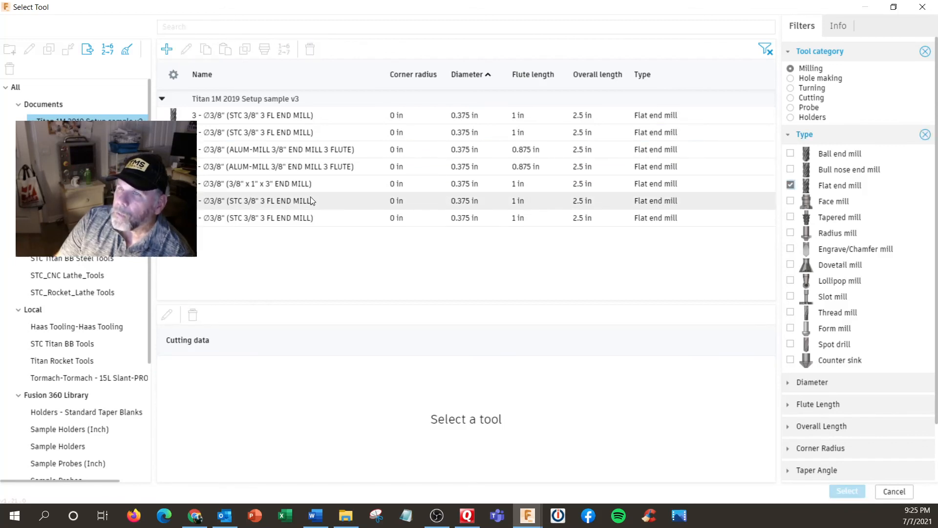
pyautogui.click(36, 139)
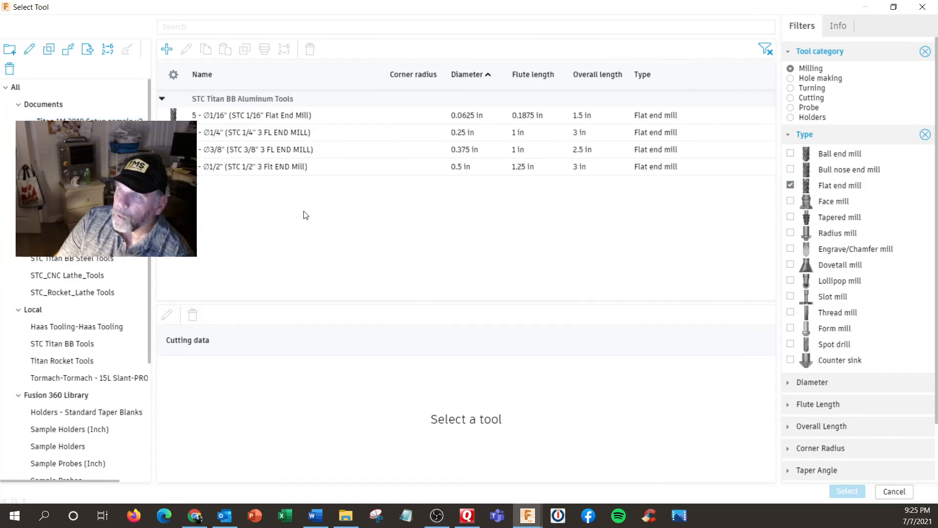
pyautogui.click(294, 135)
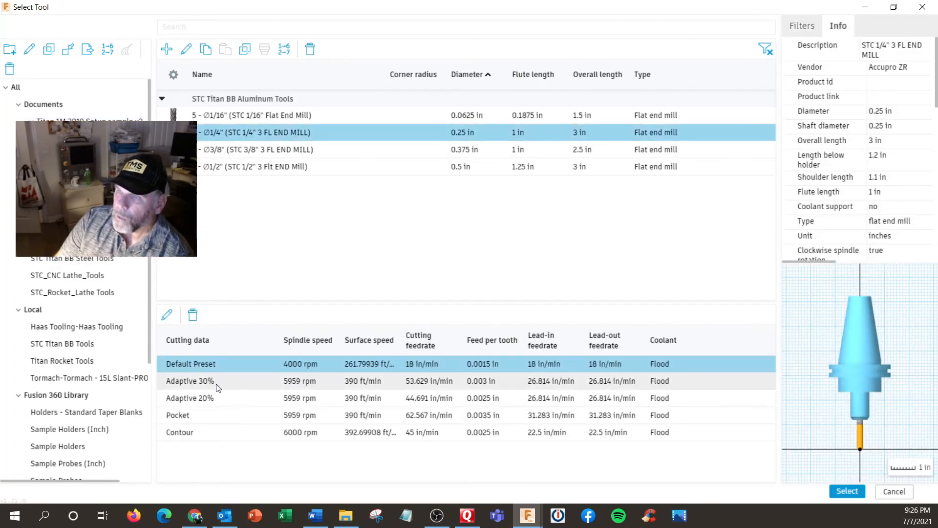
pyautogui.click(213, 399)
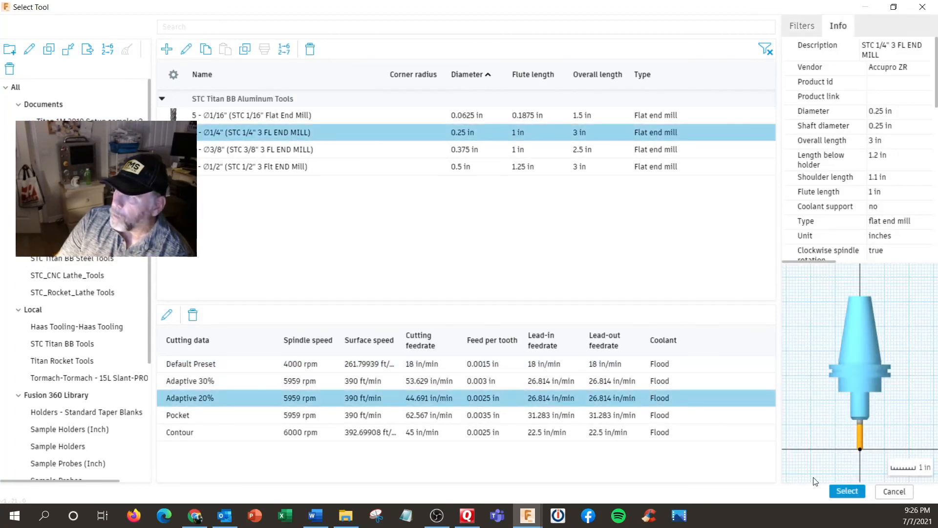
pyautogui.click(847, 490)
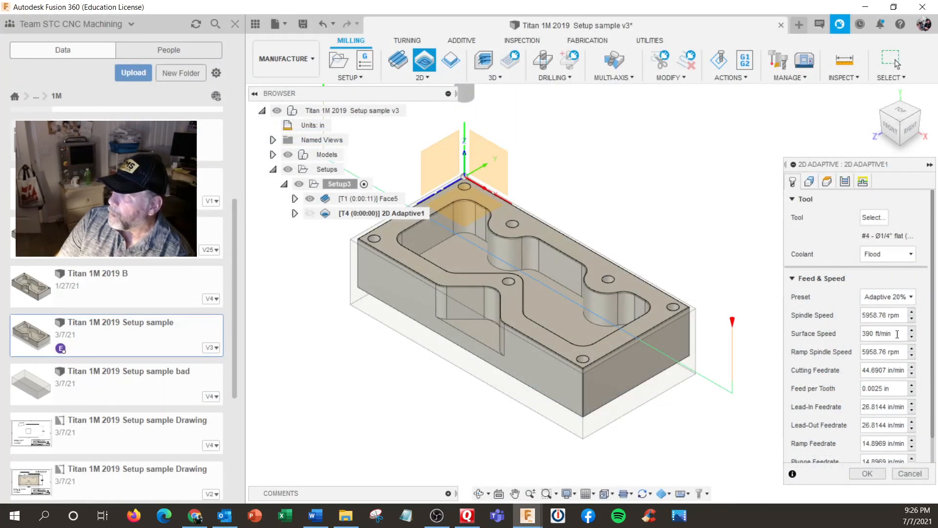
# Set the 2D Adaptive geometry's contour mode to Pocket recognition so the part's central pocket is picked
pyautogui.click(809, 182)
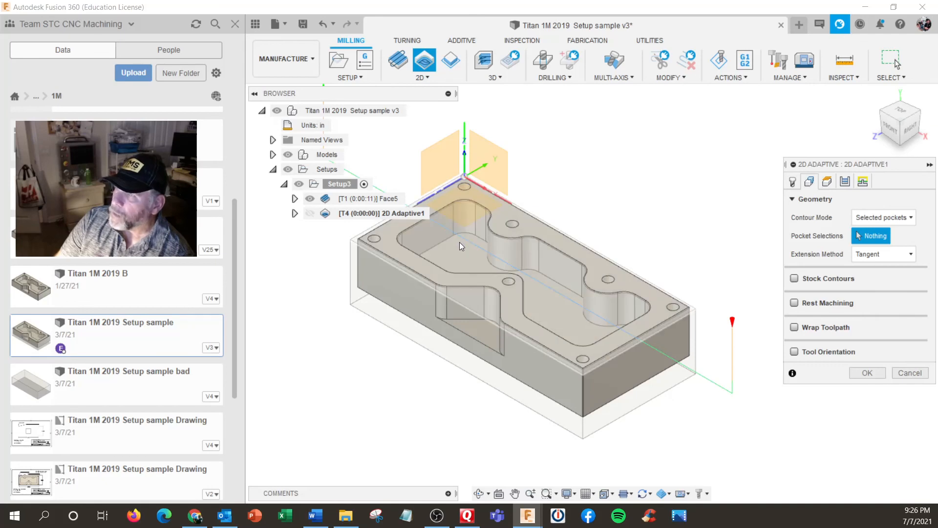
pyautogui.scroll(3, 442, 239)
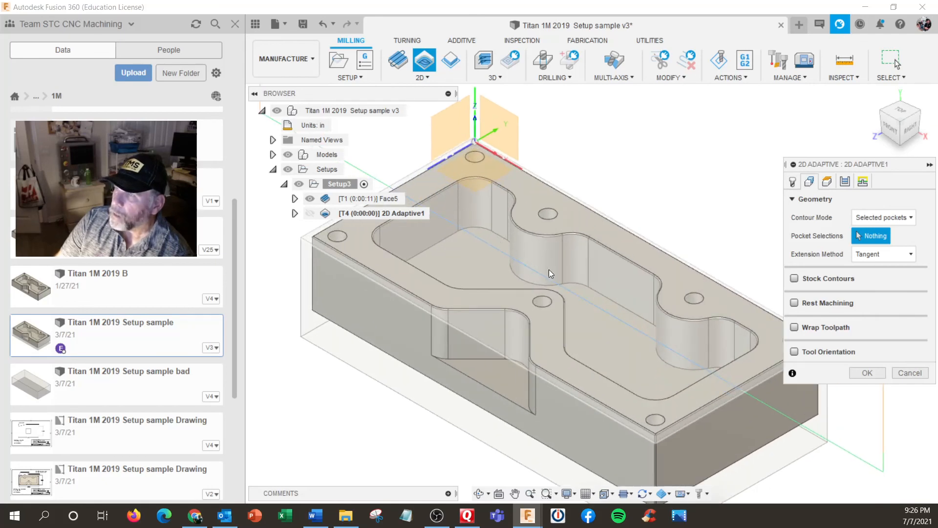
pyautogui.scroll(2, 549, 268)
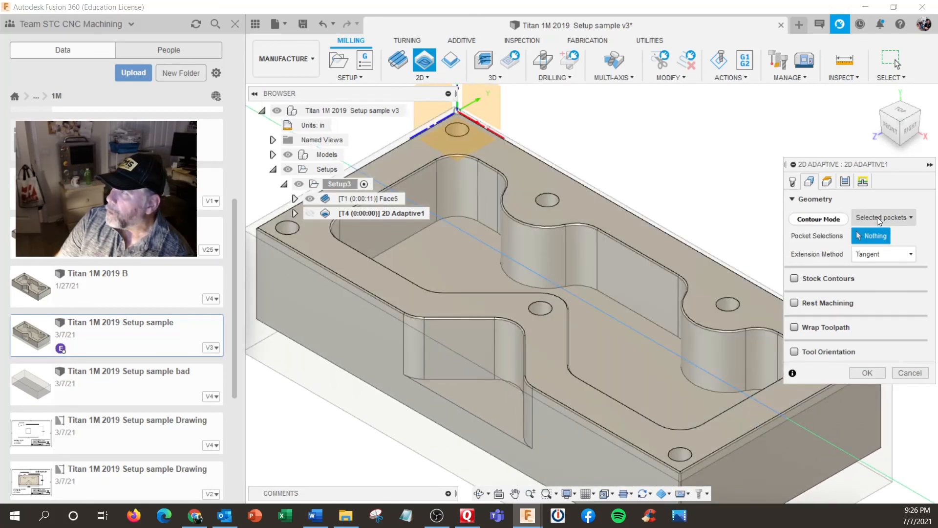
pyautogui.click(880, 220)
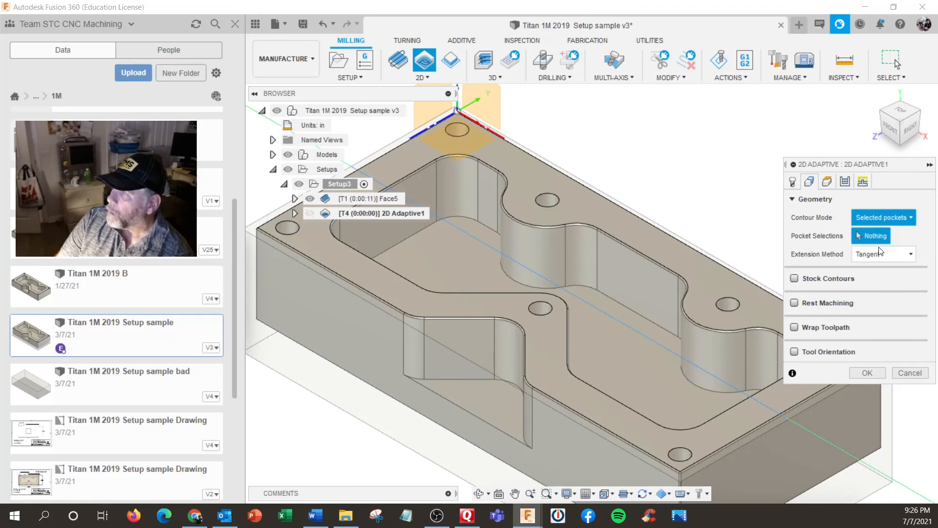
pyautogui.click(889, 247)
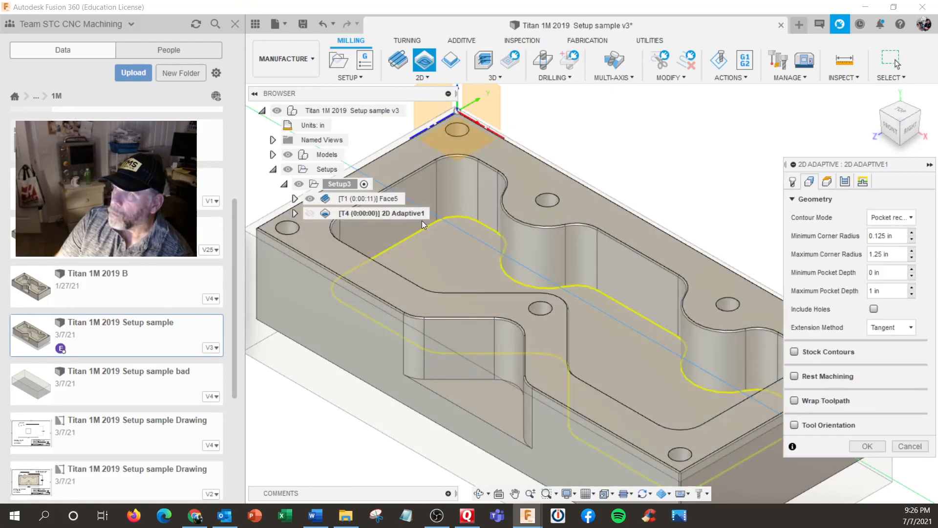
pyautogui.scroll(-2, 693, 280)
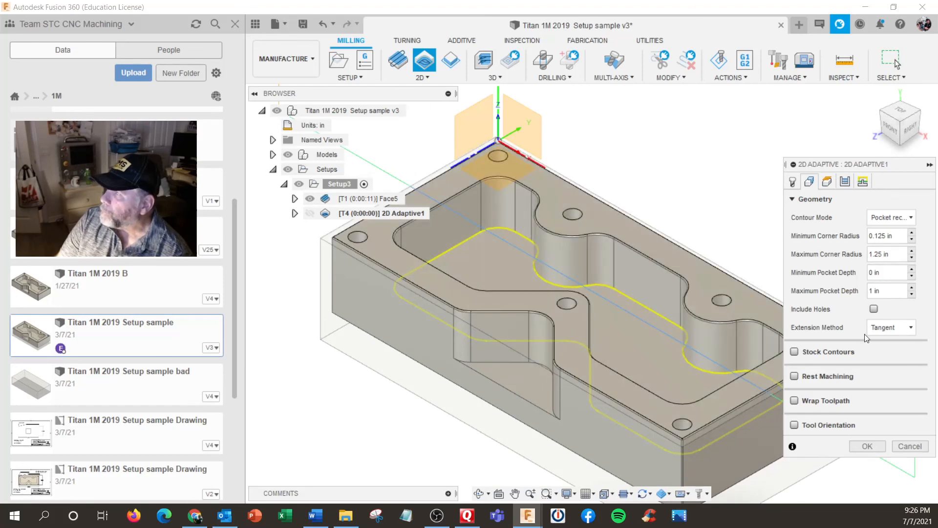
# Enable Stock Contours and Rest Machining for the 2D Adaptive operation
pyautogui.click(795, 352)
pyautogui.click(793, 352)
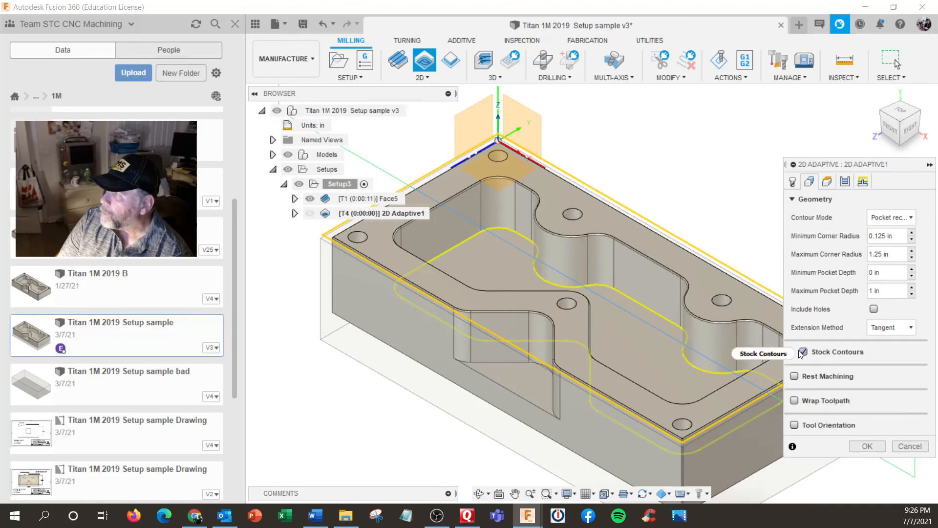
pyautogui.click(795, 376)
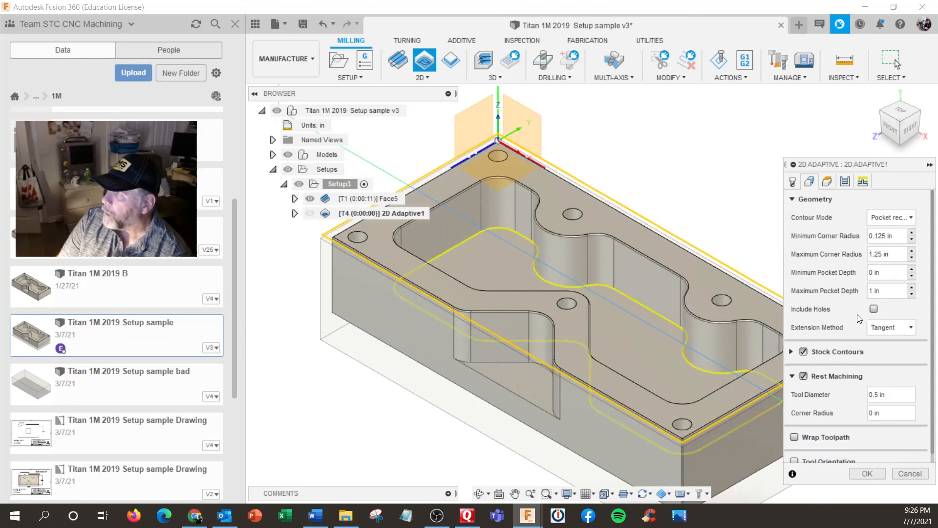
pyautogui.scroll(-1, 854, 332)
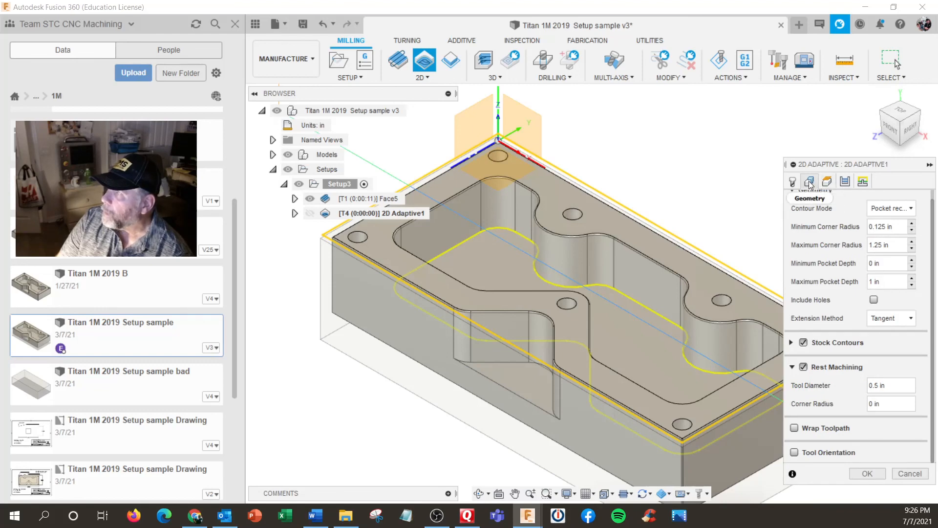
# Review the operation's clearance, retract, top and bottom height settings, and open its passes settings
pyautogui.click(827, 181)
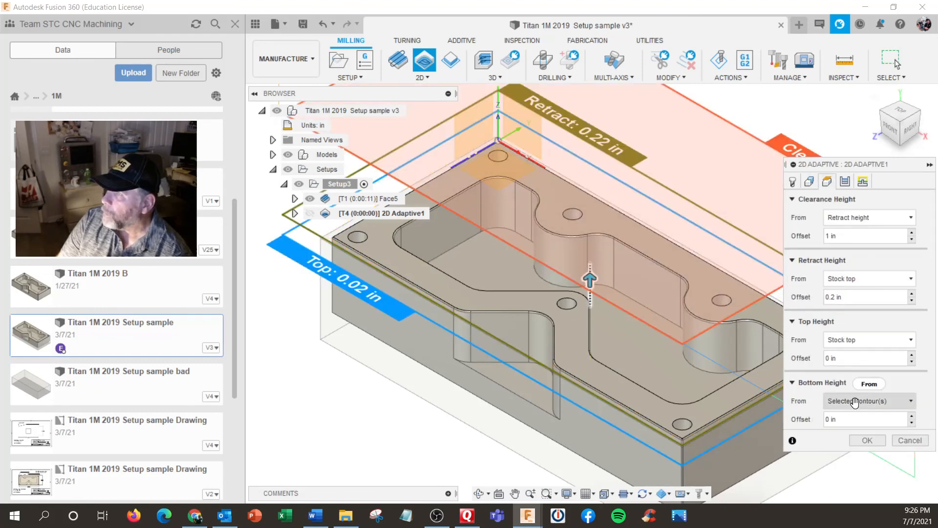
pyautogui.click(845, 182)
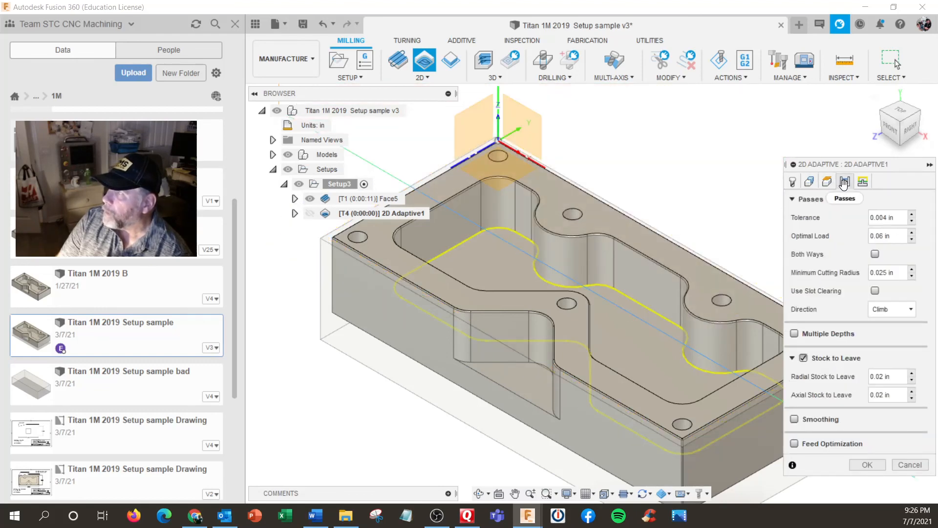